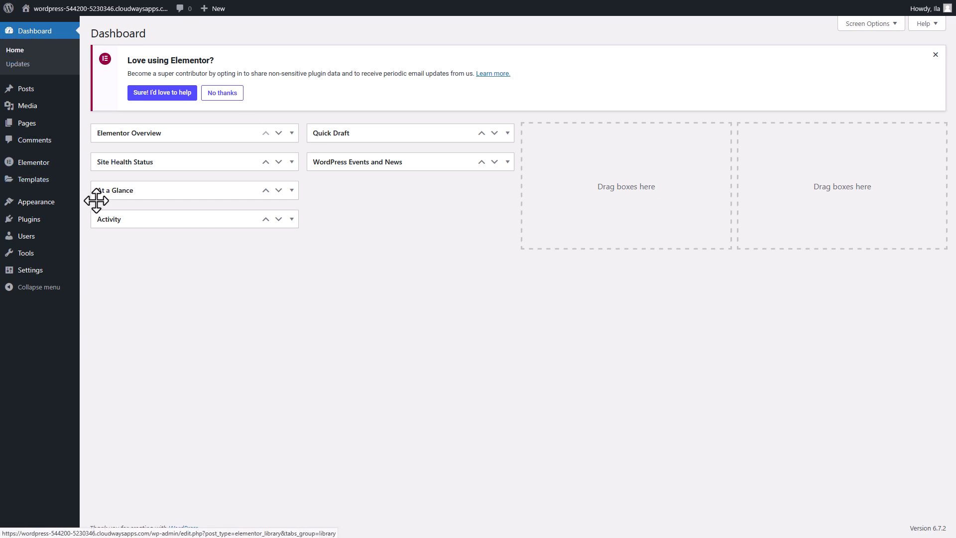
Open the page for adding new plugins from the site's installed plugins list.
mouse_move(50, 224)
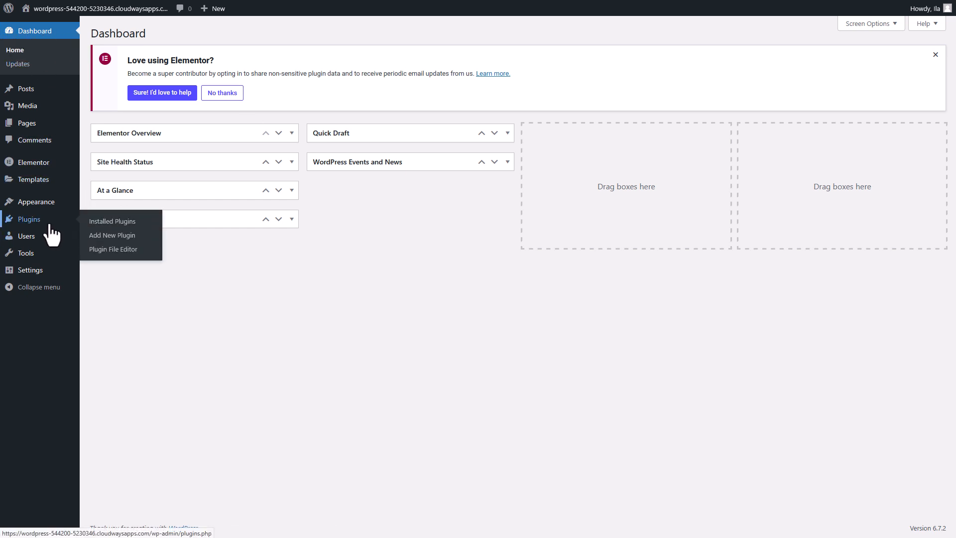
left_click(51, 226)
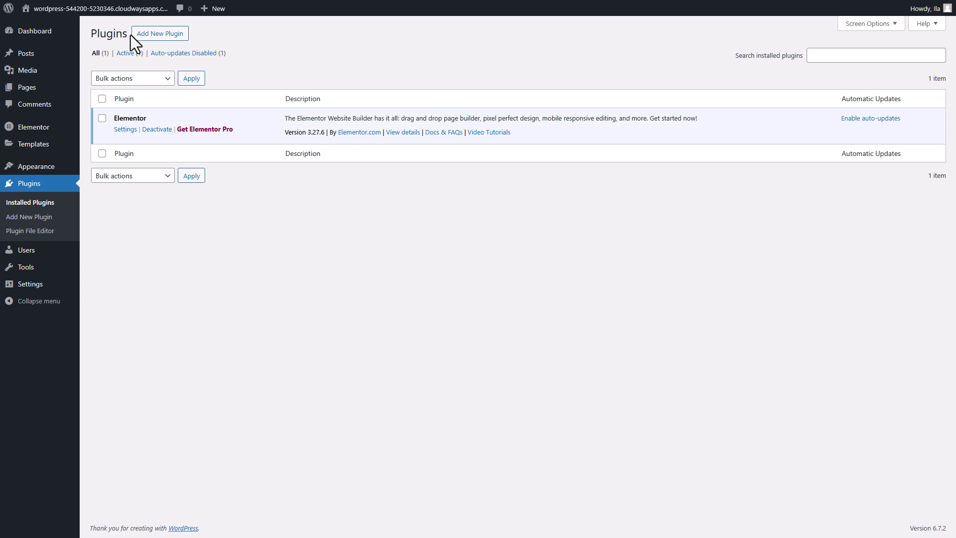
left_click(179, 39)
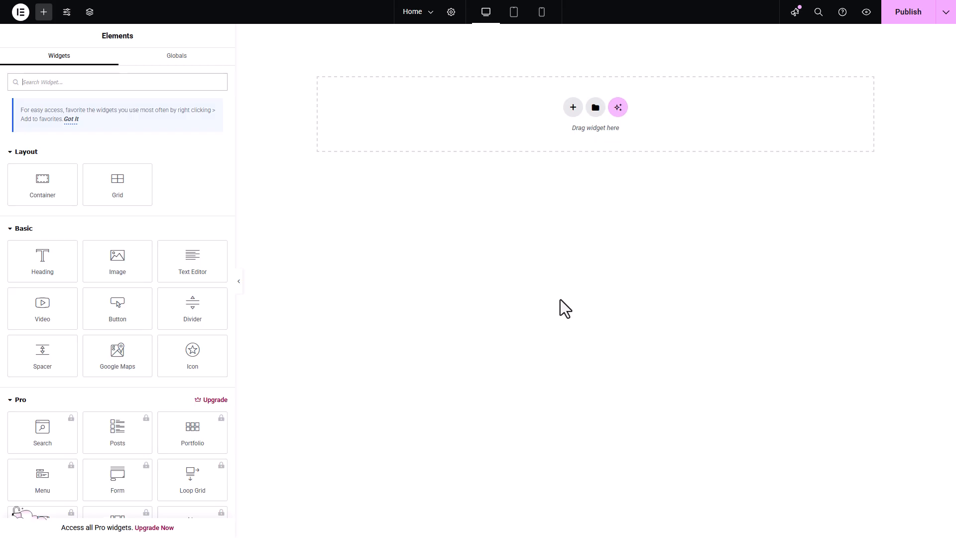
Add a single-column Flexbox container to the empty Home page.
left_click(572, 108)
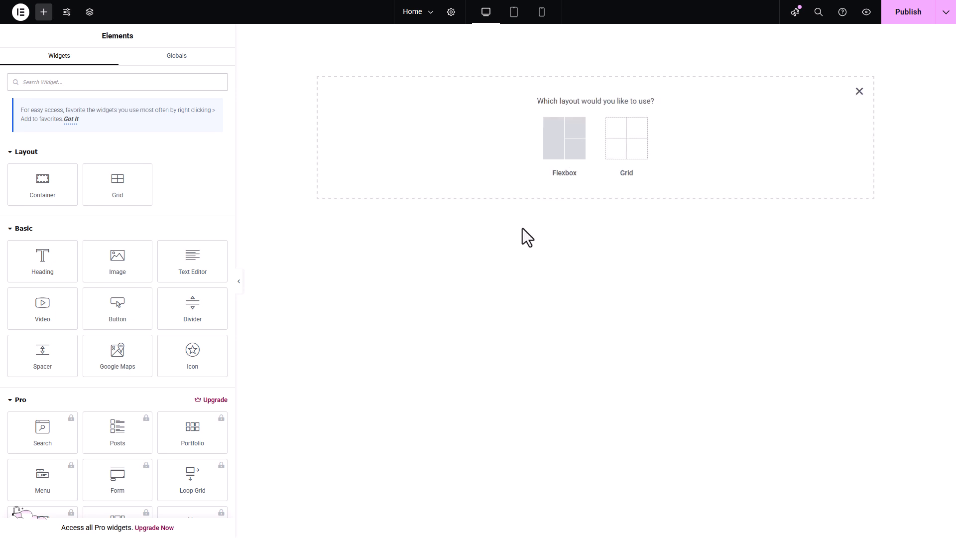
left_click(563, 134)
left_click(456, 130)
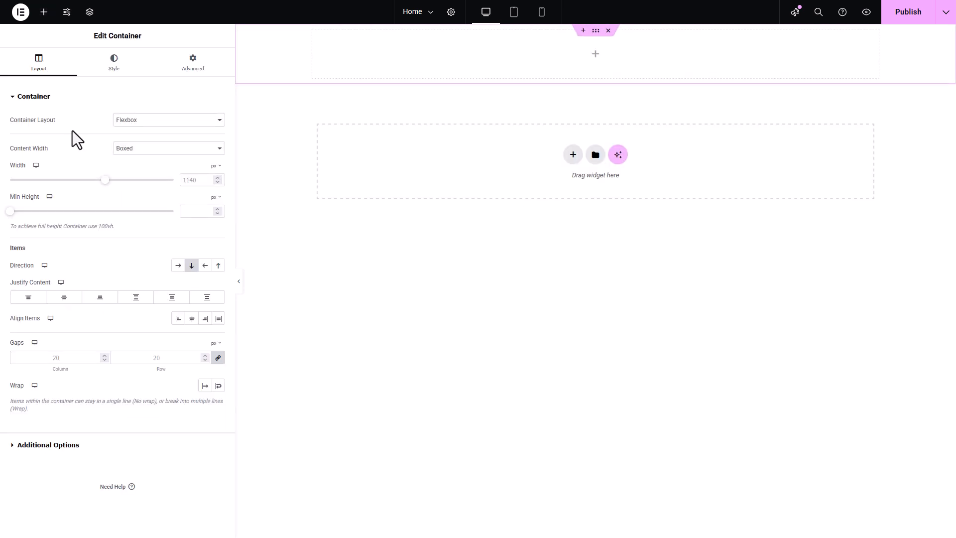
Give the container a classic background using the purple gradient image from the media library.
left_click(125, 70)
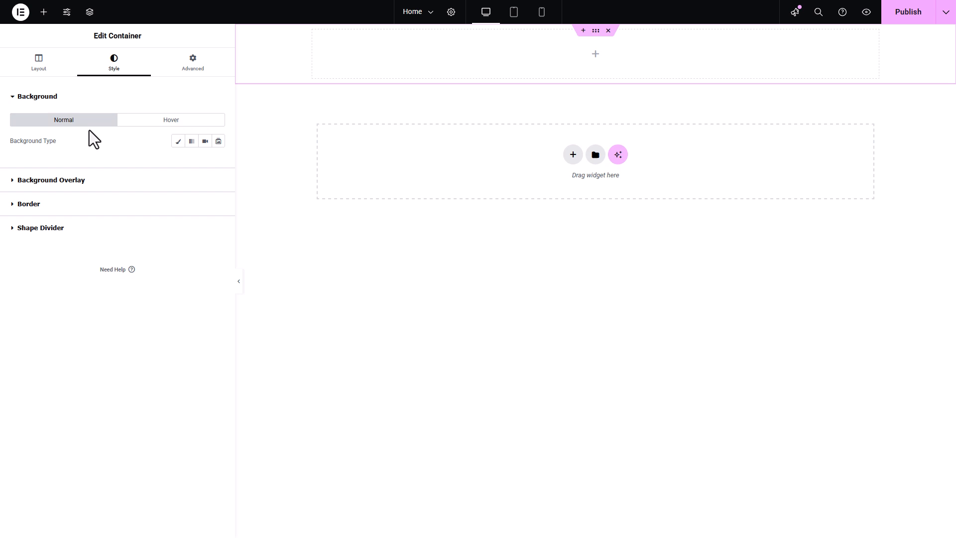
left_click(177, 141)
left_click(199, 227)
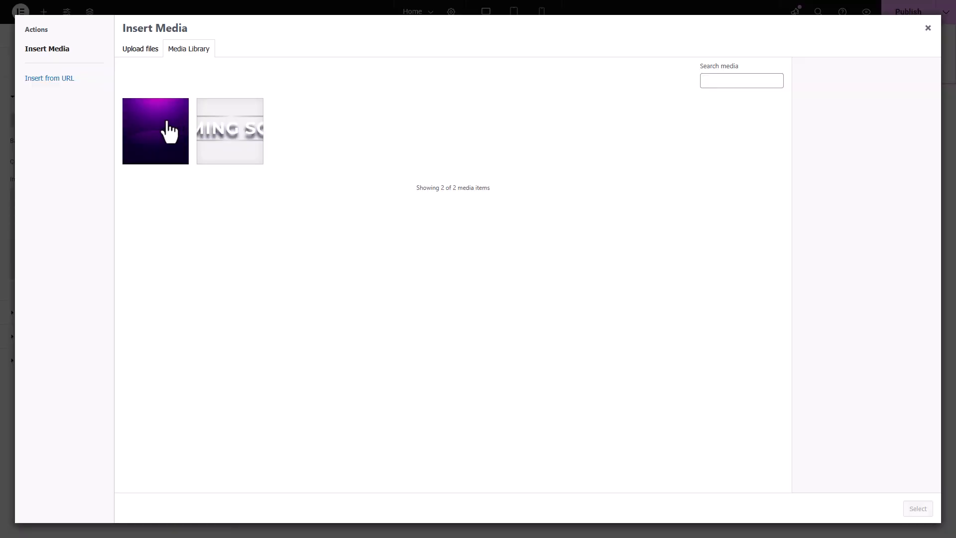
left_click(166, 128)
left_click(918, 508)
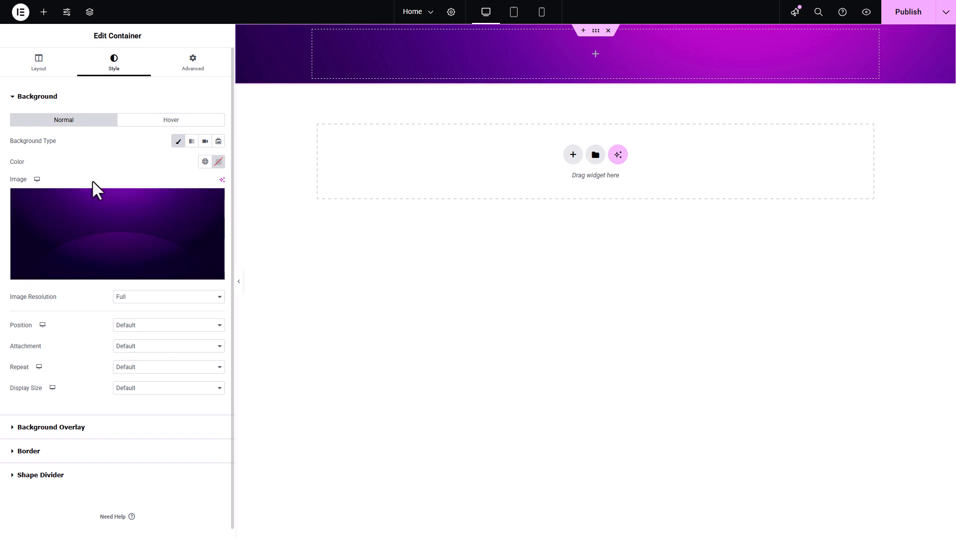
Set the container's minimum height to 100 vh so it fills the full screen height.
left_click(38, 63)
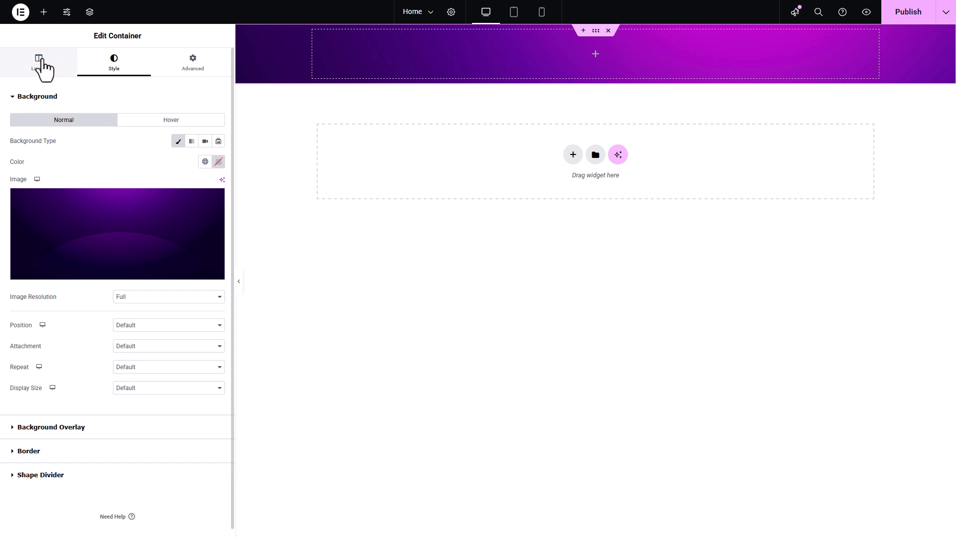
left_click(217, 198)
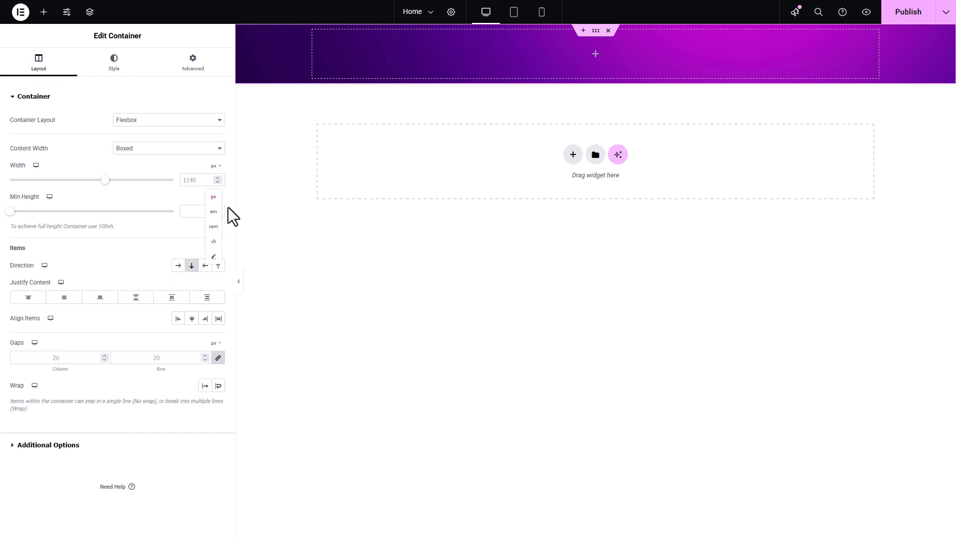
left_click(214, 252)
left_click(197, 216)
type("100")
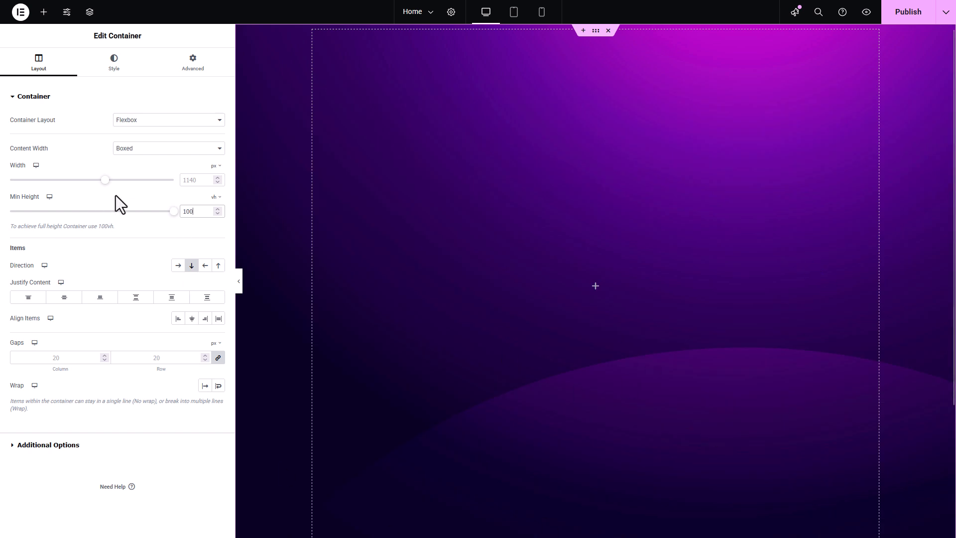
Set the container's background image position to Top Center and publish the page.
left_click(122, 72)
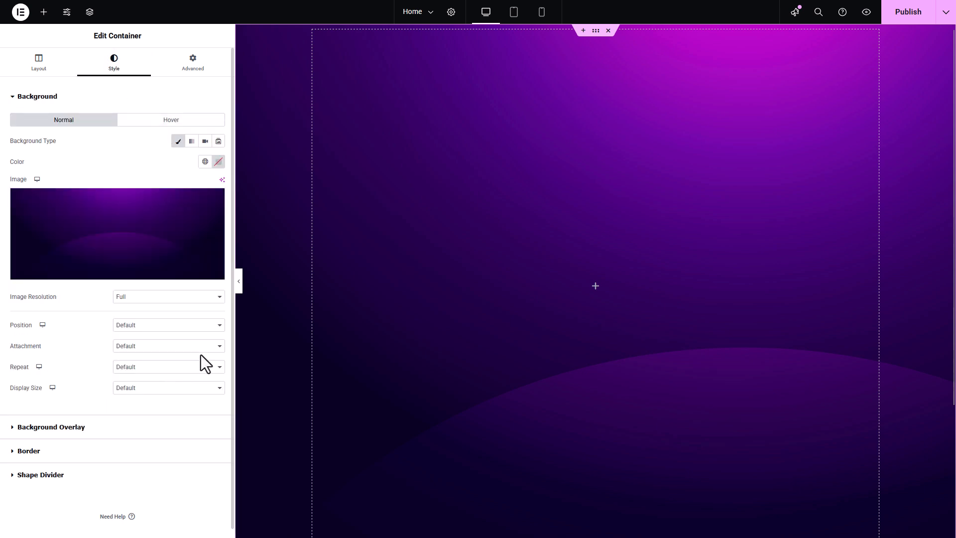
left_click(149, 326)
left_click(158, 382)
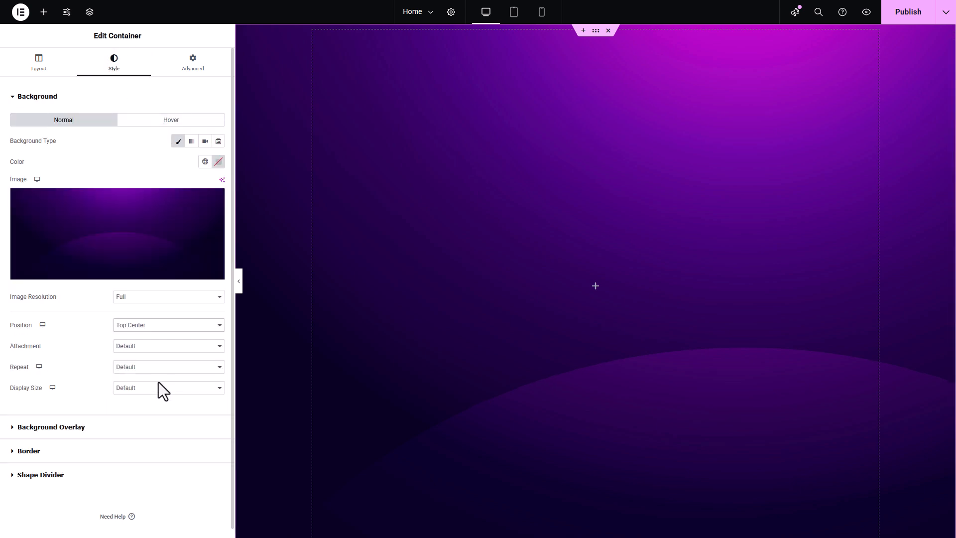
left_click(909, 15)
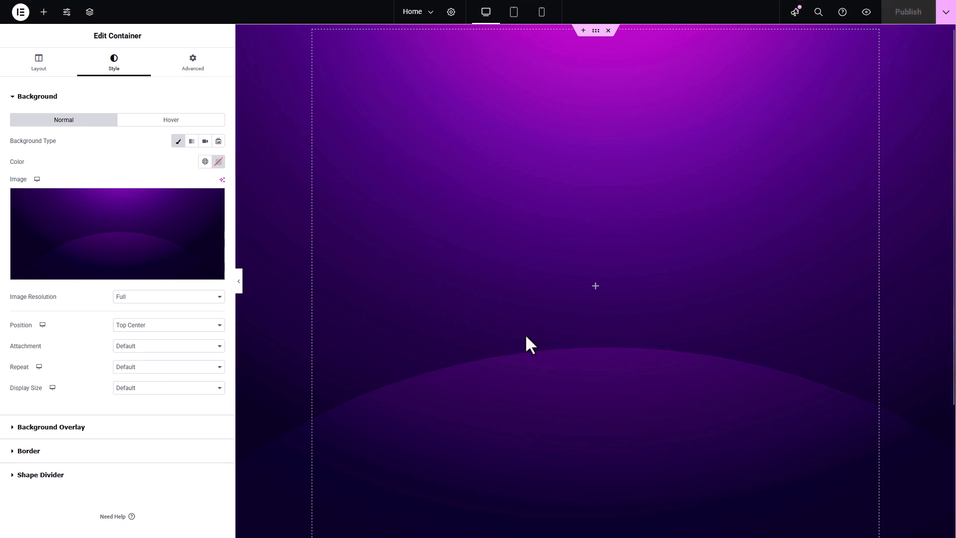
Add an Image widget inside the container, use the COMING SOON picture from the media library, and publish the page.
left_click(44, 13)
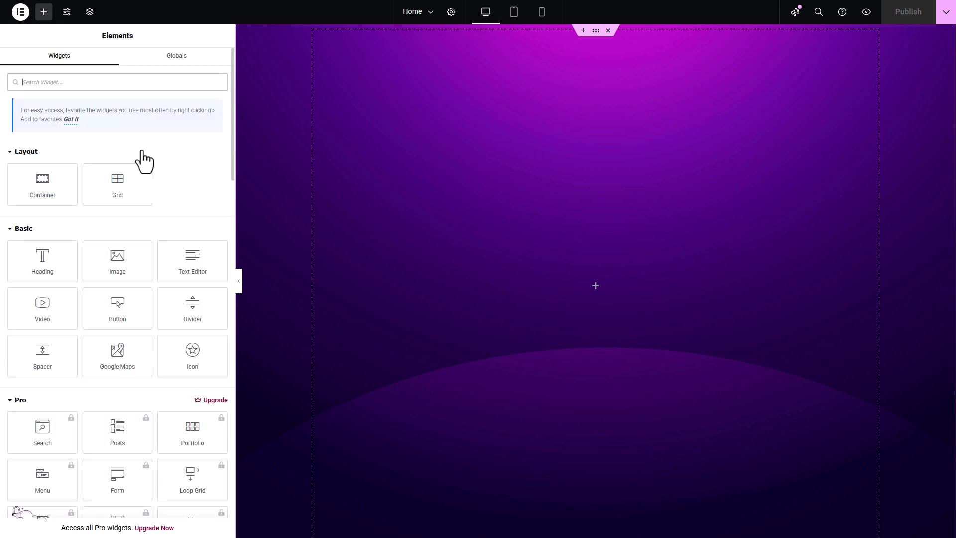
left_click_drag(117, 261, 591, 285)
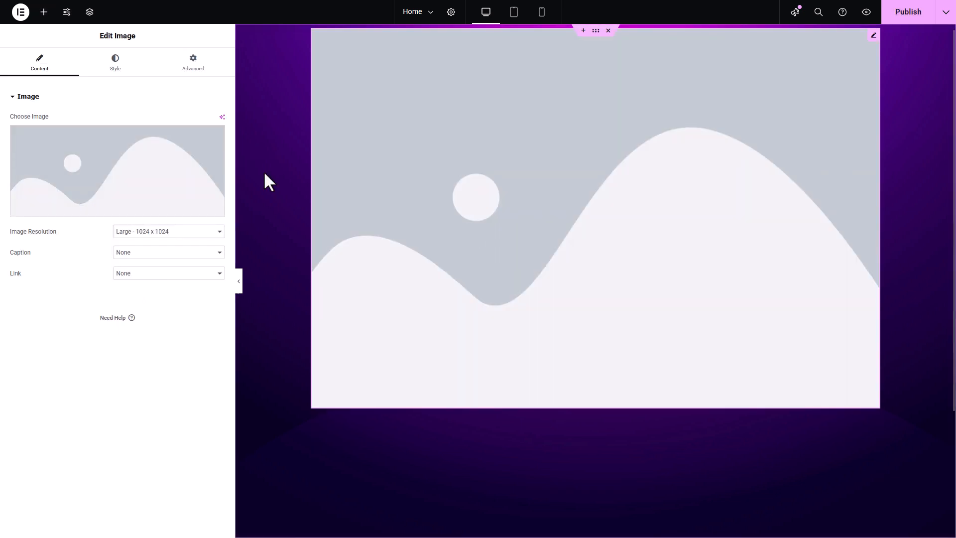
left_click(189, 176)
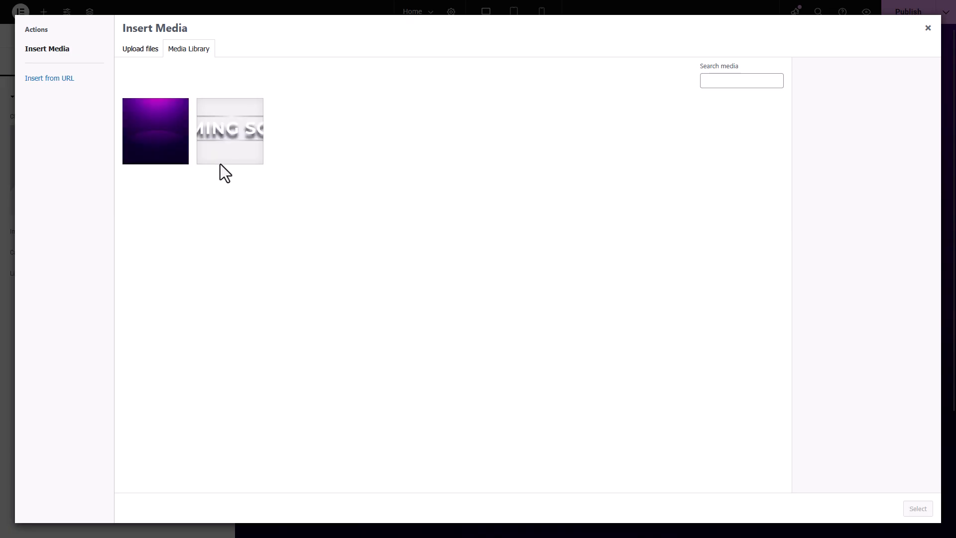
left_click(220, 149)
left_click(918, 509)
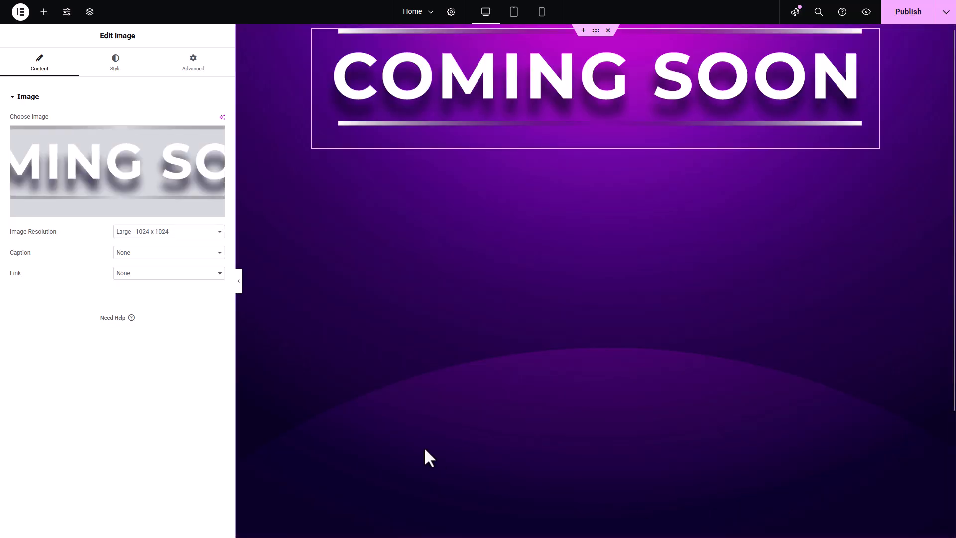
left_click(905, 16)
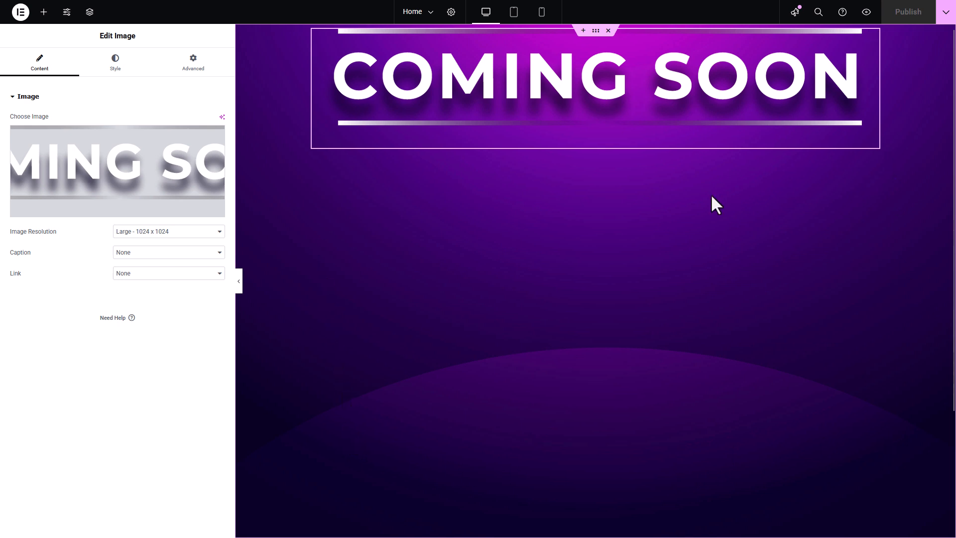
Centre the container's content with Justify Content and Align Items both set to Center, and publish the page.
left_click(650, 234)
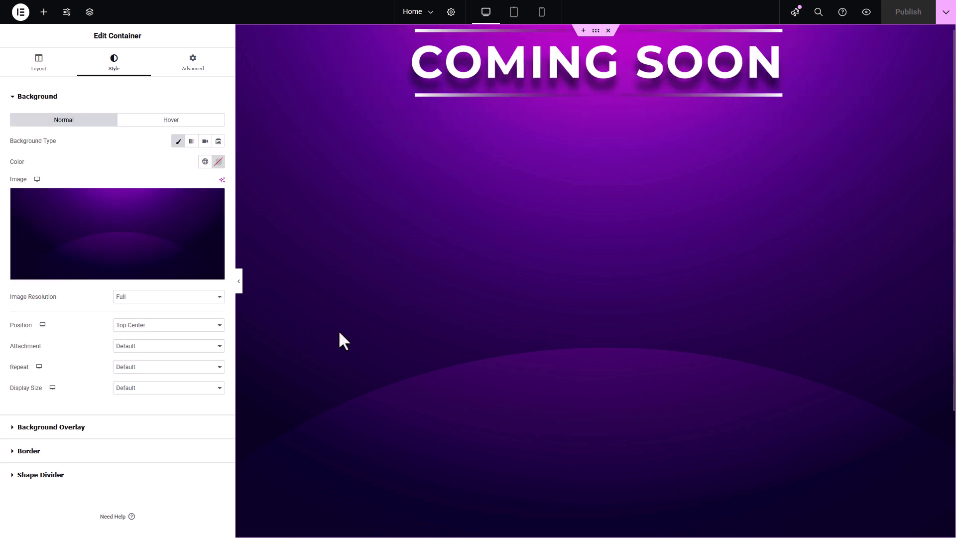
left_click(38, 63)
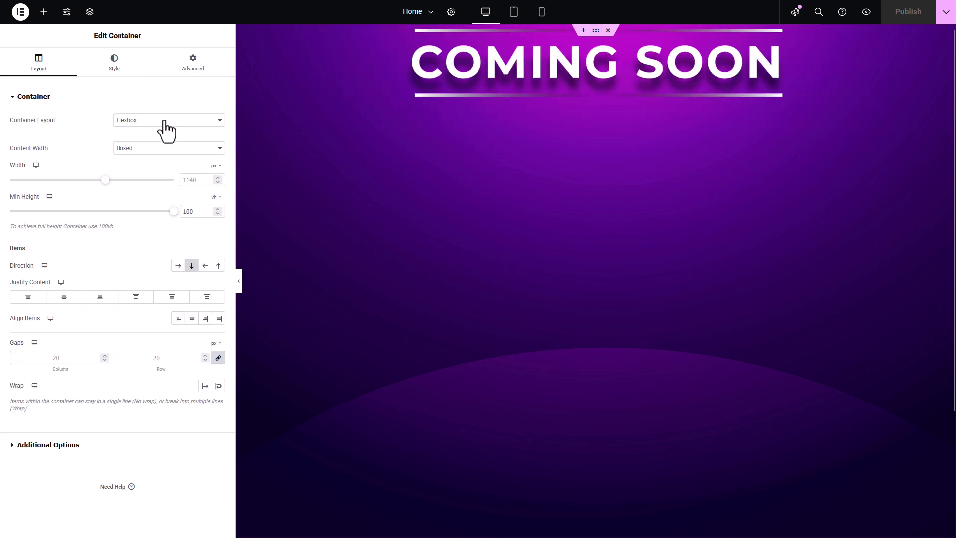
left_click(69, 301)
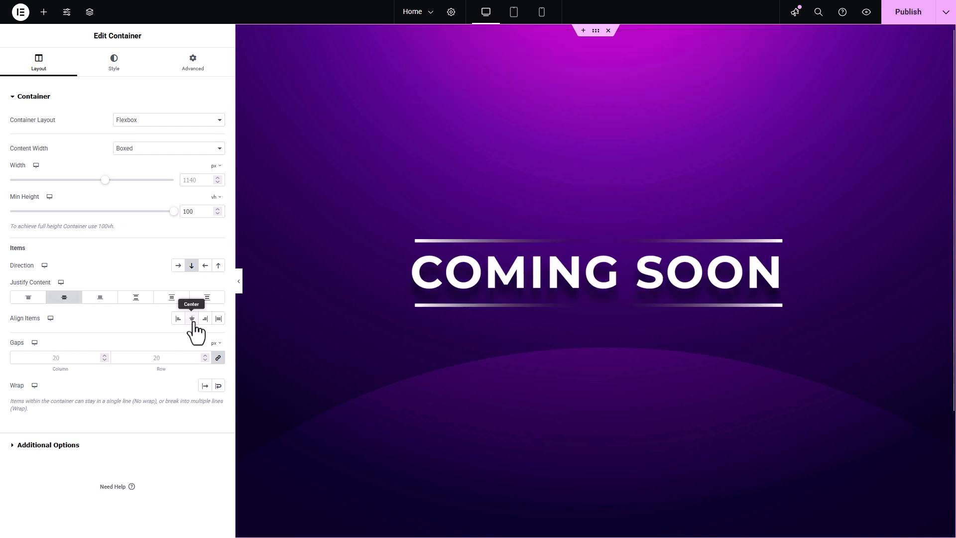
left_click(192, 318)
left_click(903, 13)
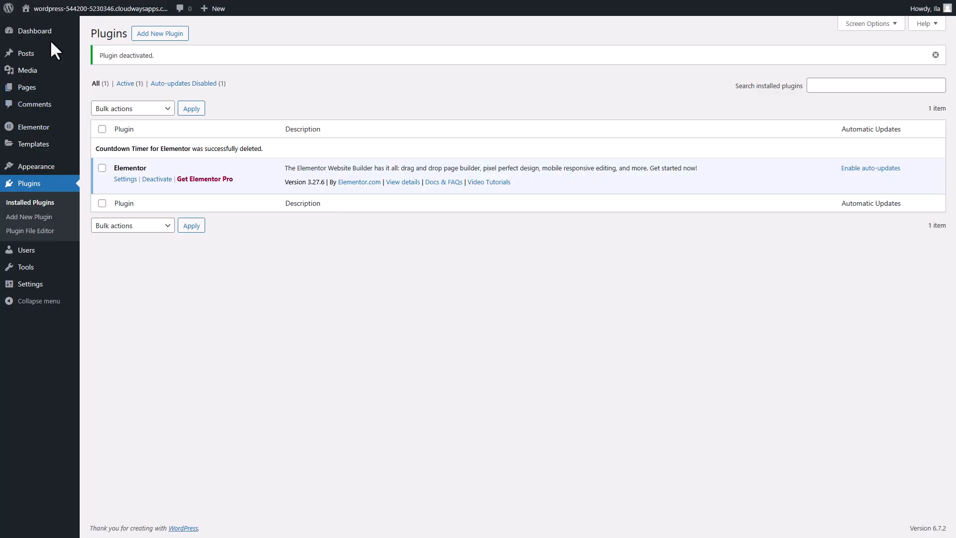
Search the new plugins for "countdown" and install Countdown Timer for Elementor.
left_click(178, 36)
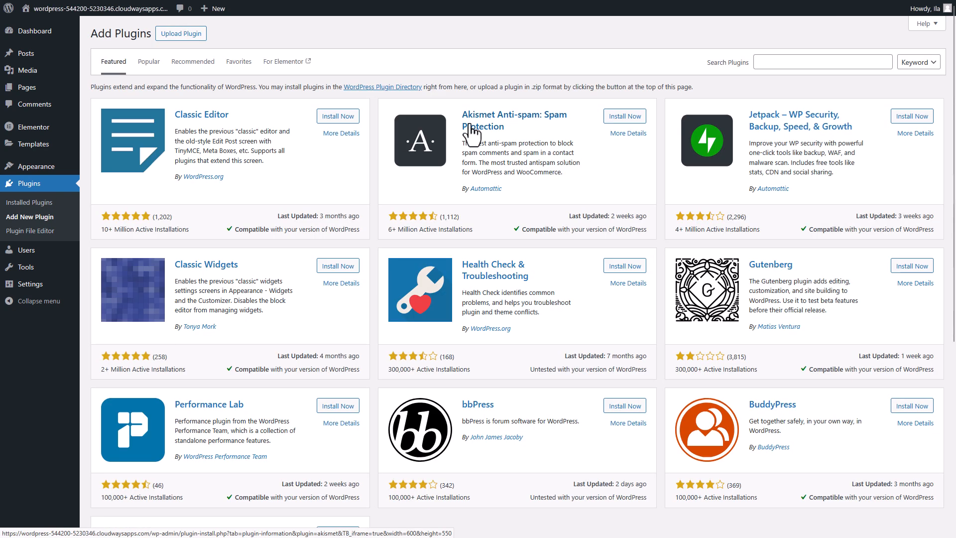
left_click(839, 63)
type("count")
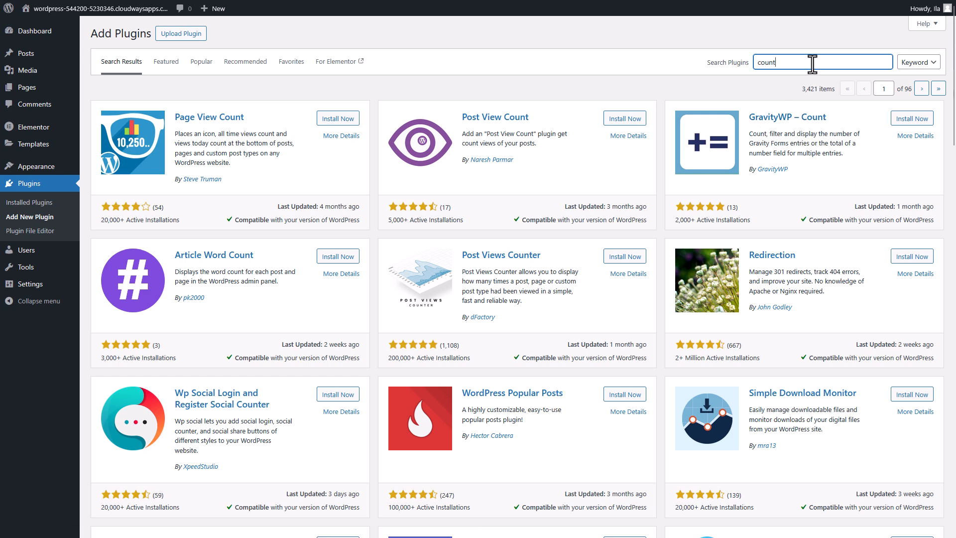
type("down")
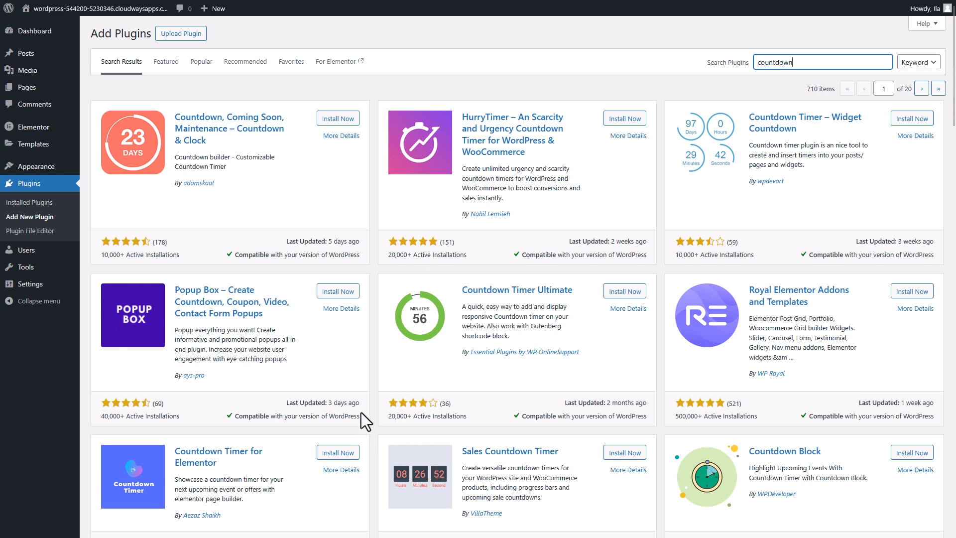
left_click(344, 454)
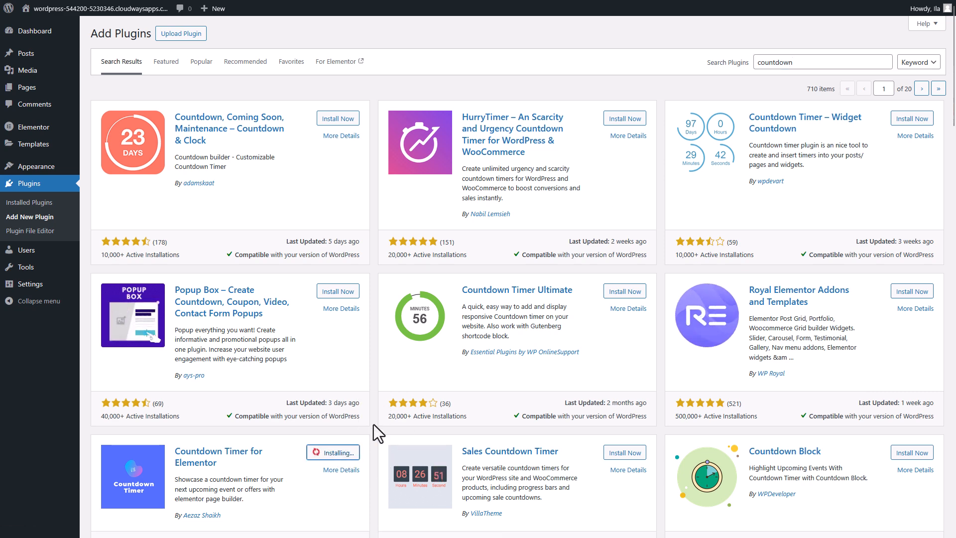
scroll(373, 424, "down", 2)
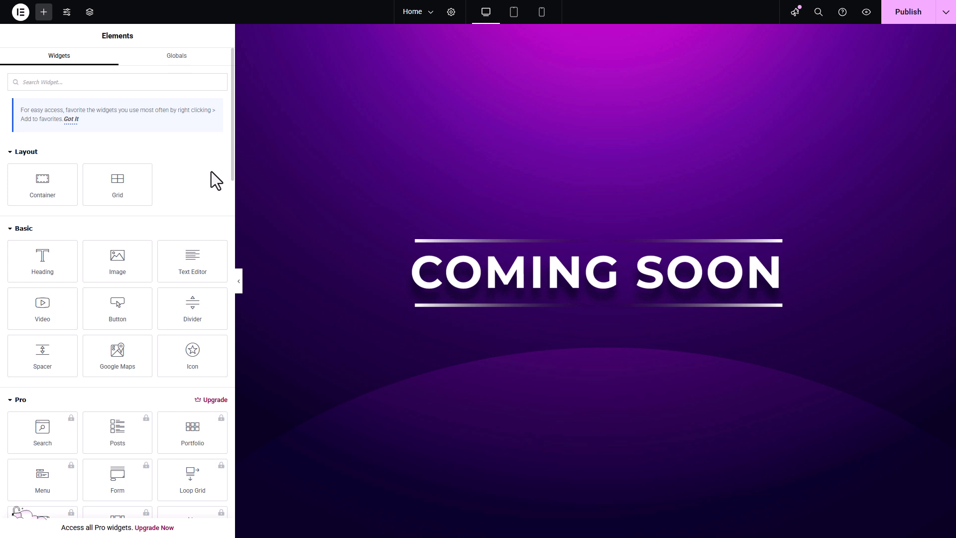
Find the Countdown Timer widget with the search term "count" and place it directly below the COMING SOON image.
left_click(67, 83)
type("count")
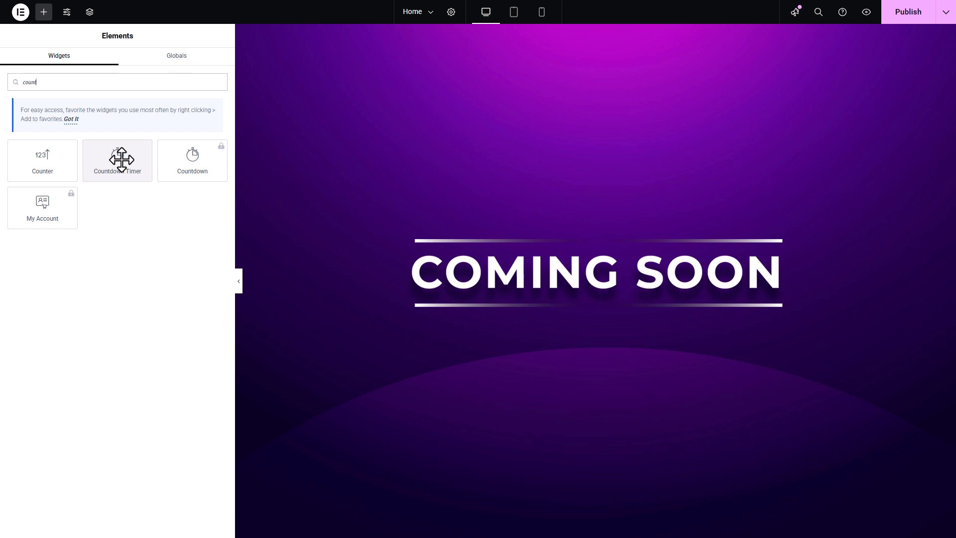
left_click_drag(121, 160, 621, 312)
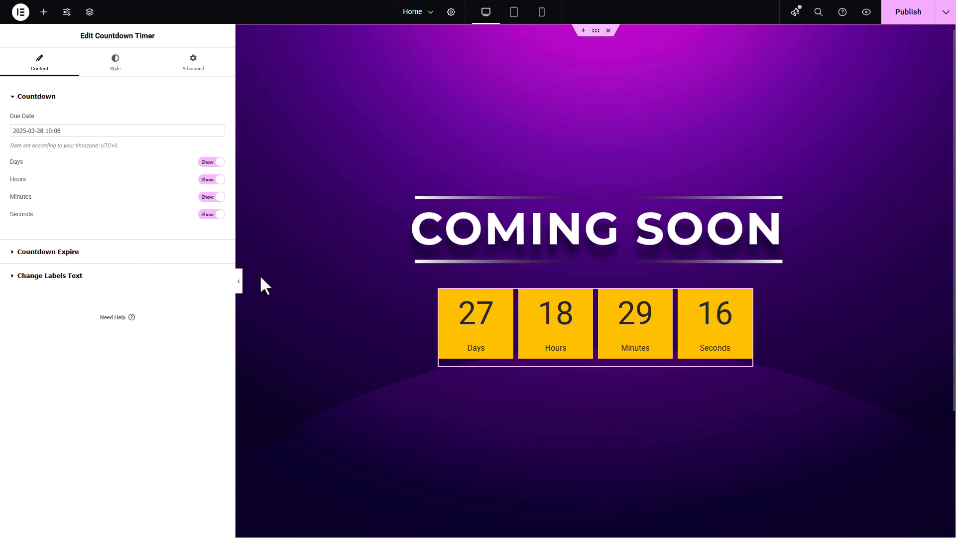
Check the countdown's expiry settings and set the timer boxes' background color to 560393.
left_click(80, 253)
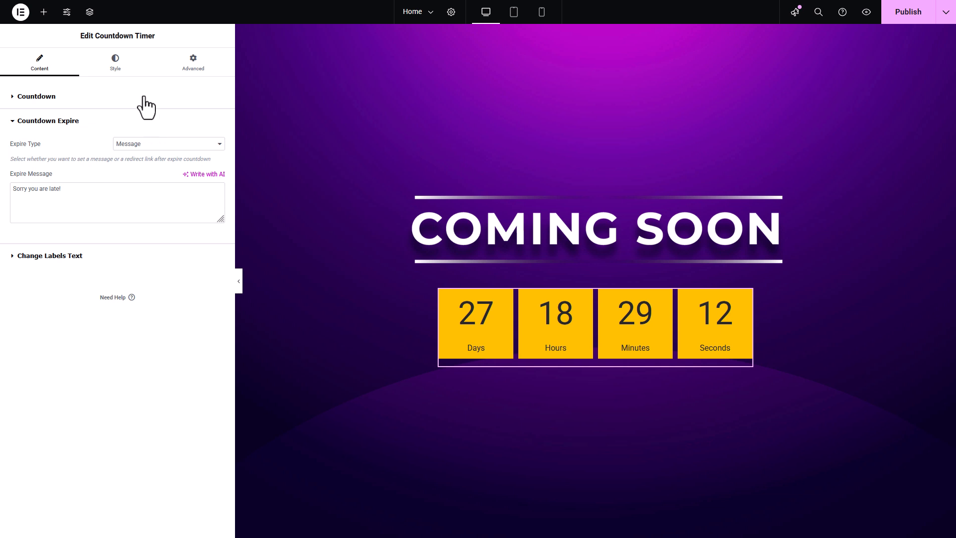
left_click(114, 66)
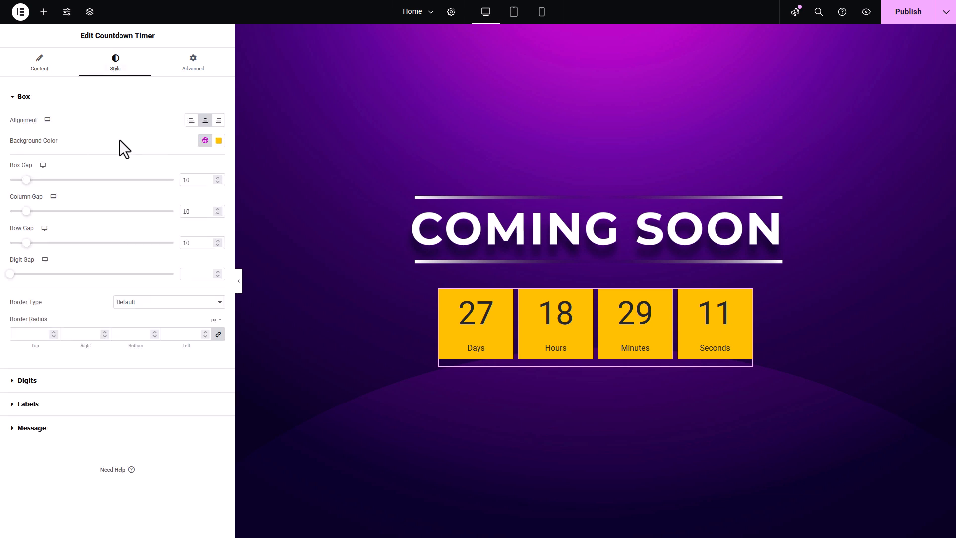
left_click(205, 141)
left_click(218, 141)
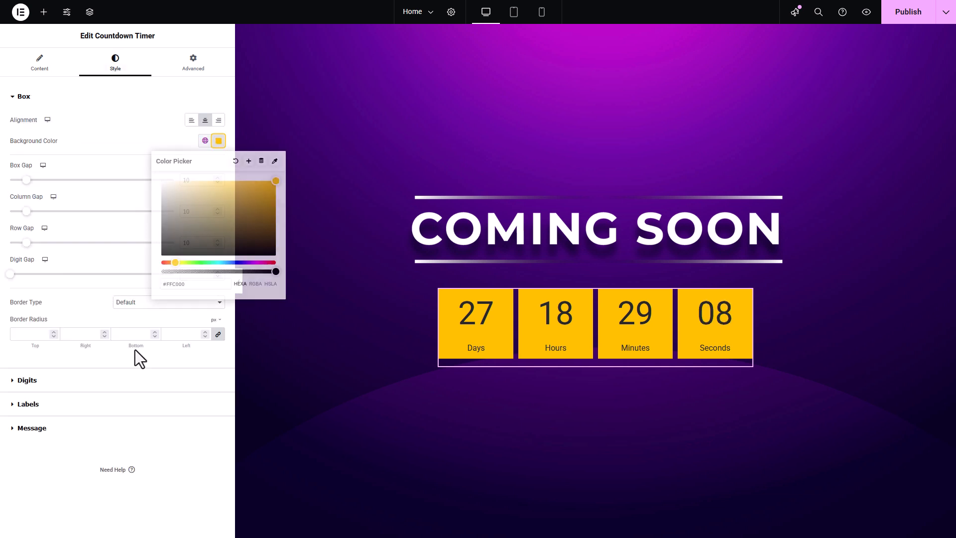
key("ctrl+v")
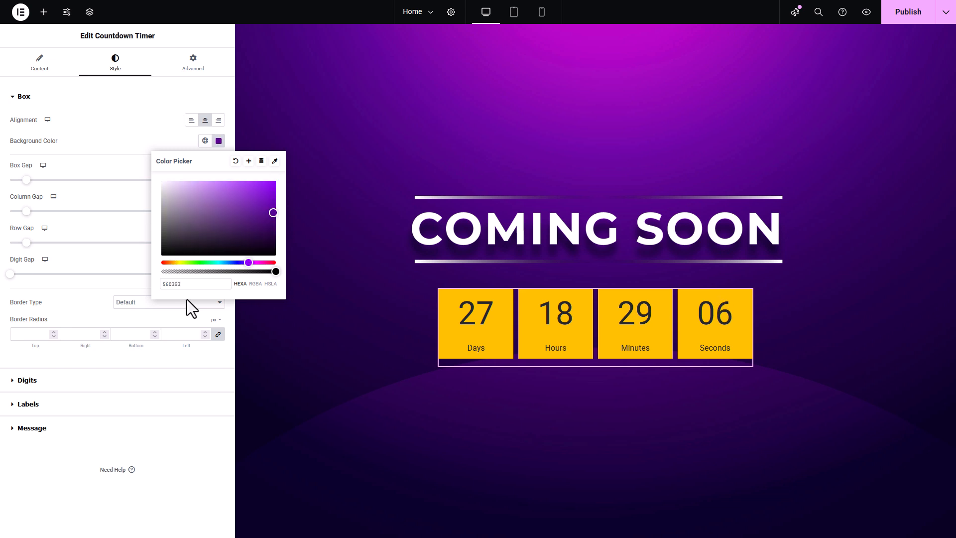
left_click(154, 310)
Set the countdown digits' background color to 560393 and their text color to white.
left_click(57, 385)
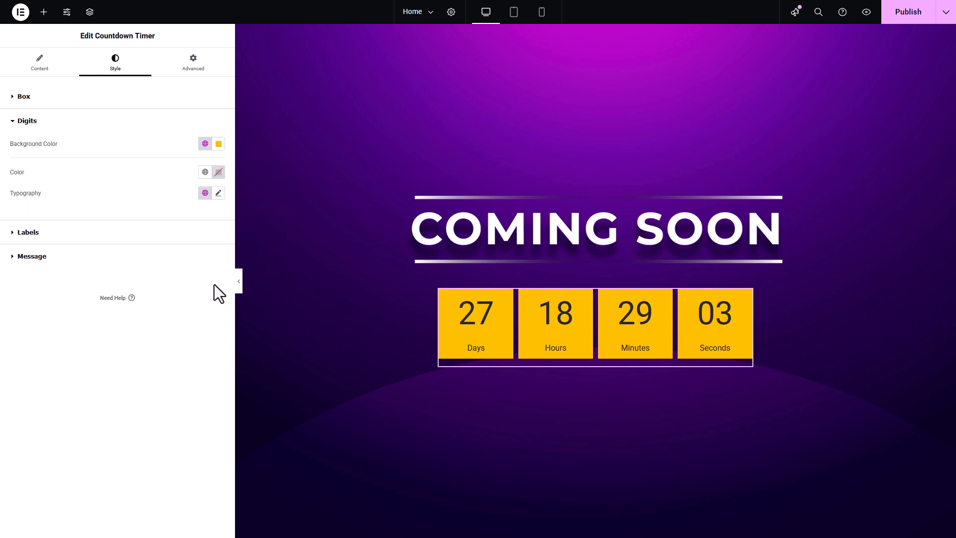
left_click(218, 144)
key("ctrl+v")
left_click(253, 171)
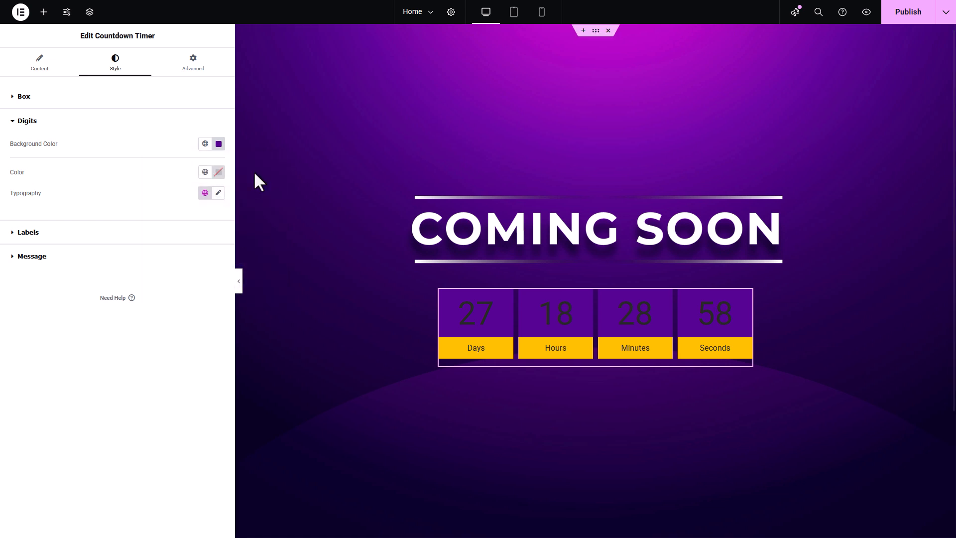
left_click(218, 172)
left_click_drag(192, 250, 121, 176)
Set the countdown labels' background color to 560393 and their text color to white.
left_click(219, 233)
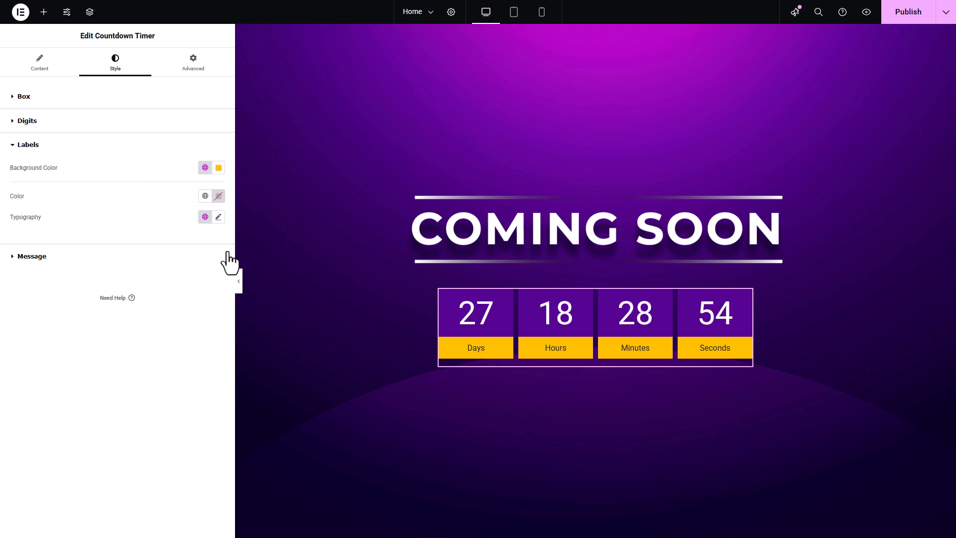
left_click(218, 167)
key("ctrl+v")
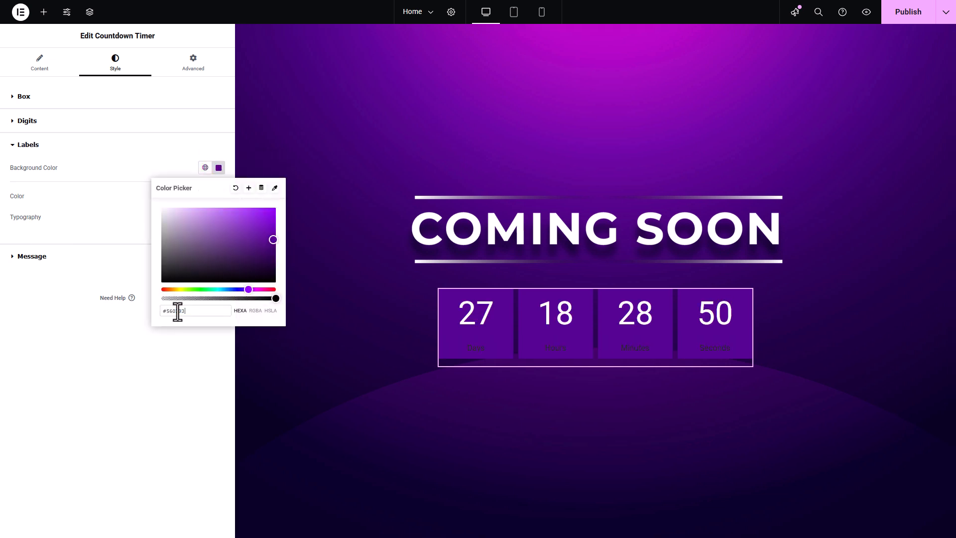
left_click(218, 195)
left_click_drag(218, 266, 107, 234)
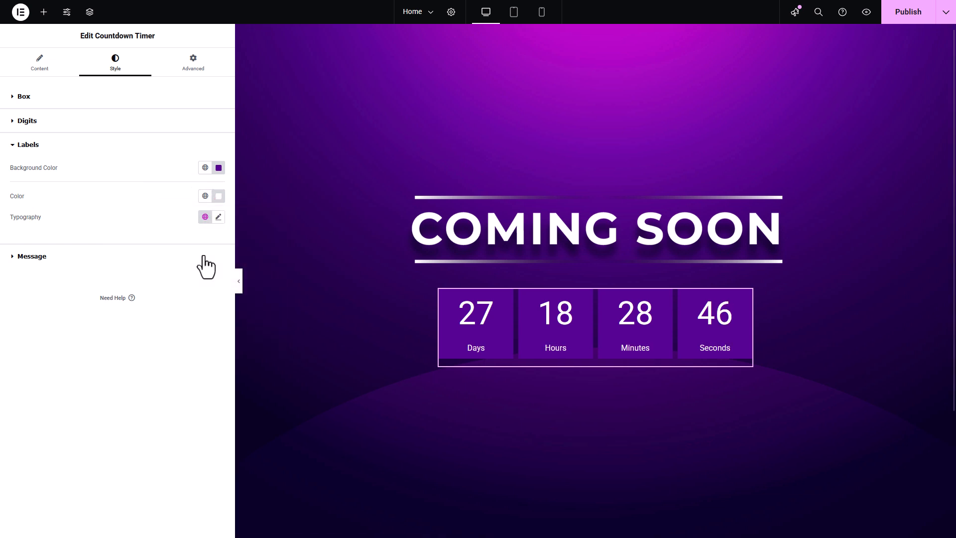
Round the countdown boxes with a border radius of 10 px on all corners and publish the page.
left_click(47, 102)
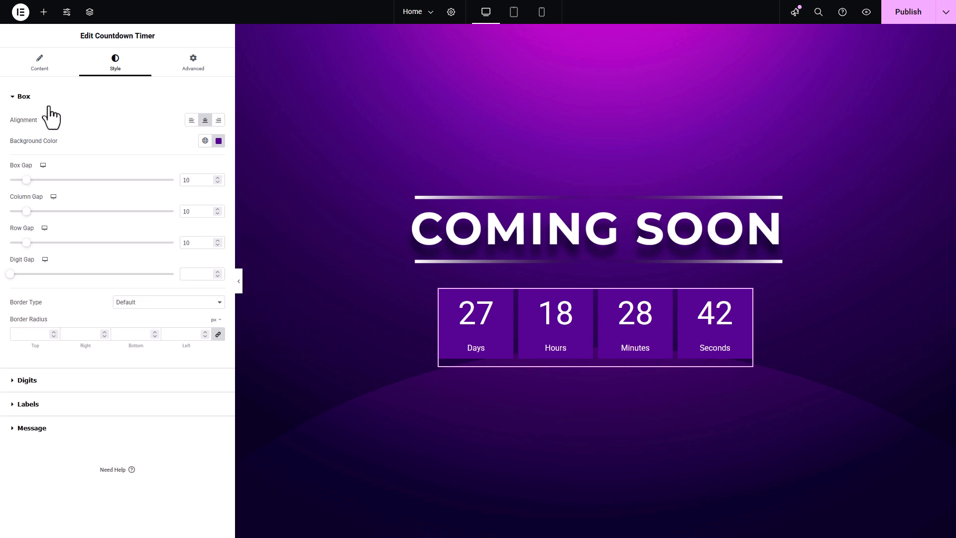
left_click(32, 333)
type("10")
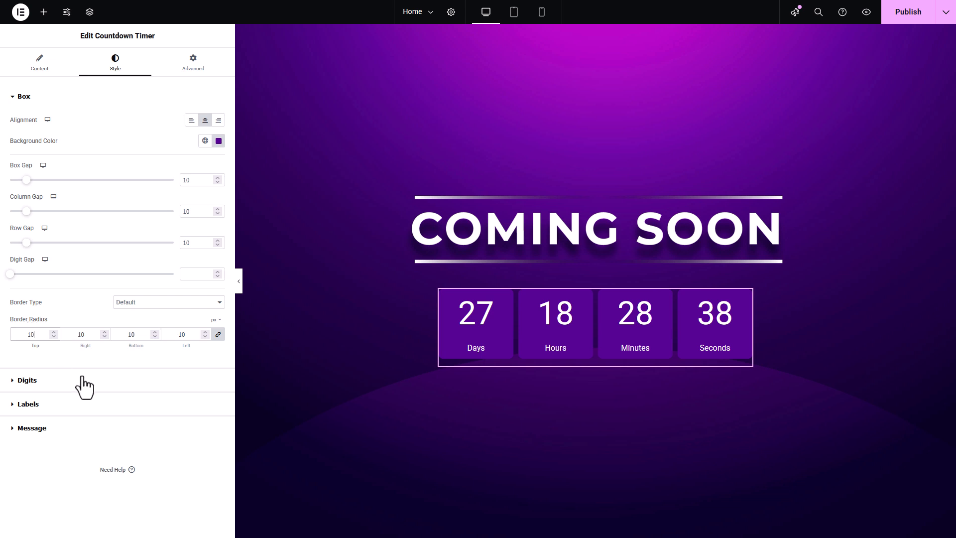
key("ctrl+s")
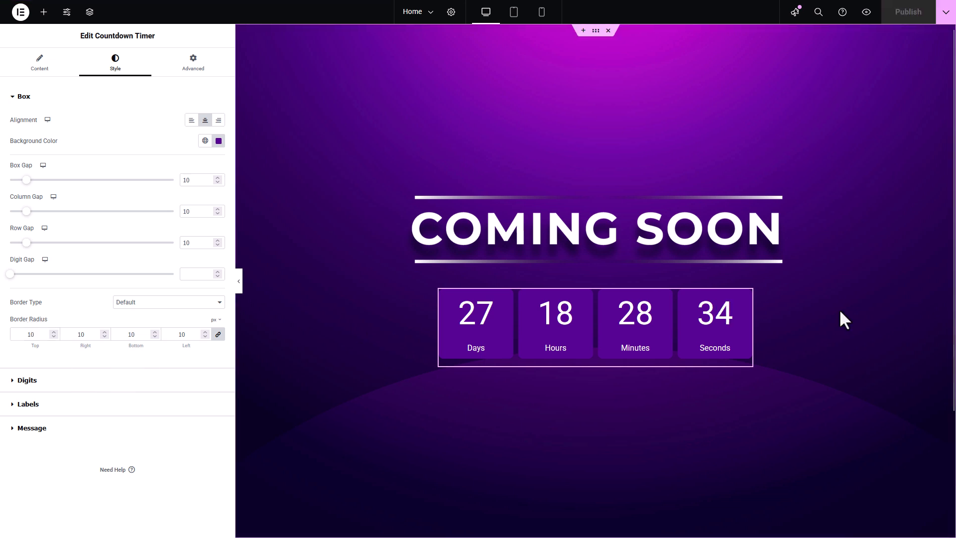
Add a Heading widget between the COMING SOON image and the countdown, with the title STAY TUNED!
left_click(44, 12)
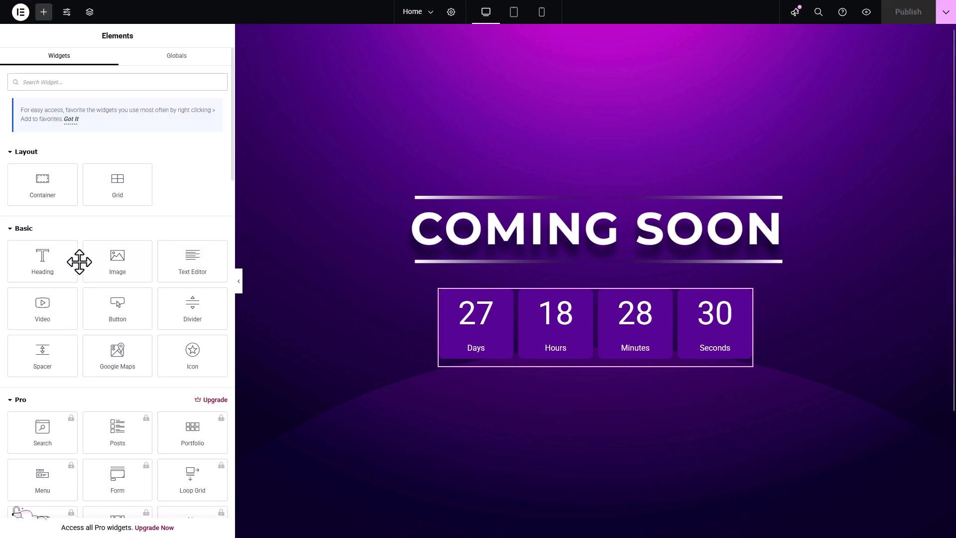
left_click_drag(55, 258, 492, 239)
triple_click(50, 132)
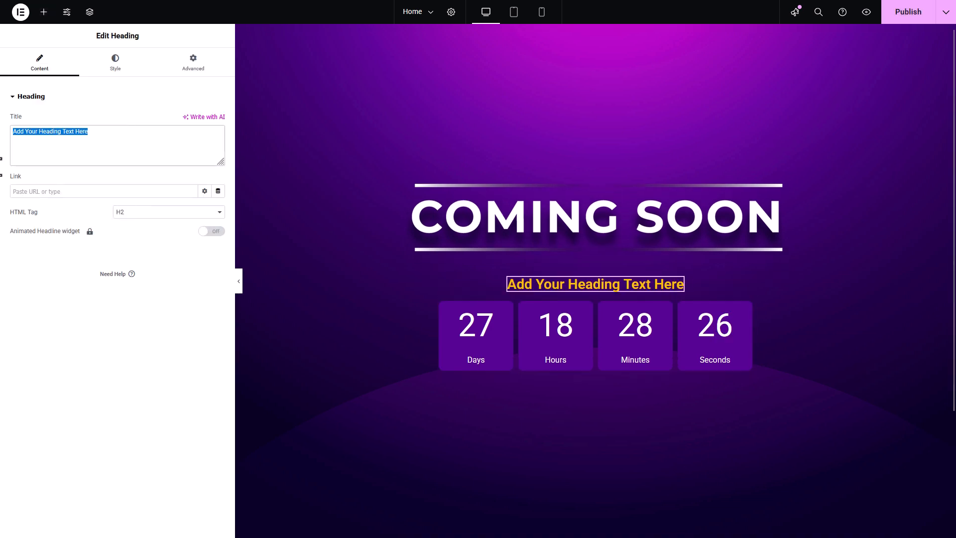
type("STAY TUNED!")
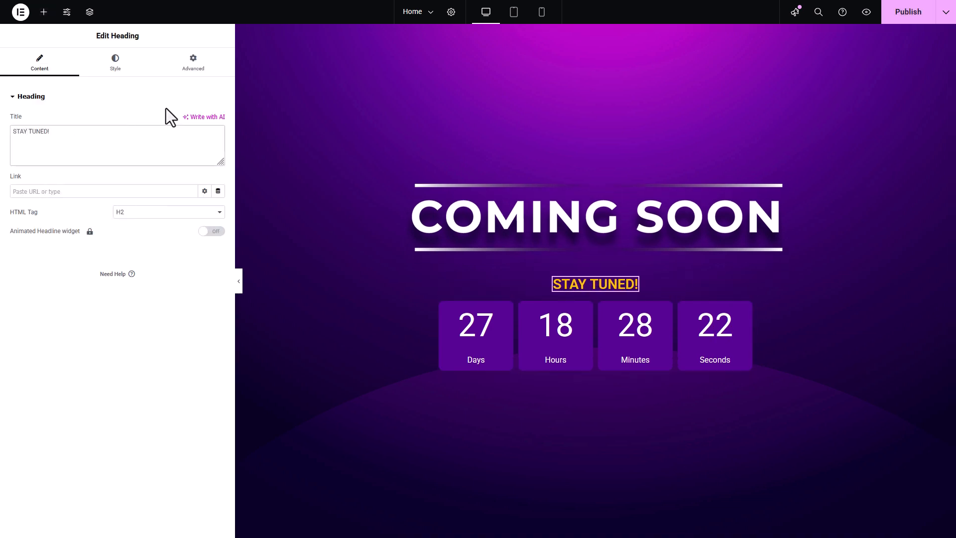
Set the STAY TUNED! heading's typography to size 24 px, letter spacing 3 px, Uppercase transform and Italic style.
left_click(116, 65)
left_click(218, 149)
left_click(188, 226)
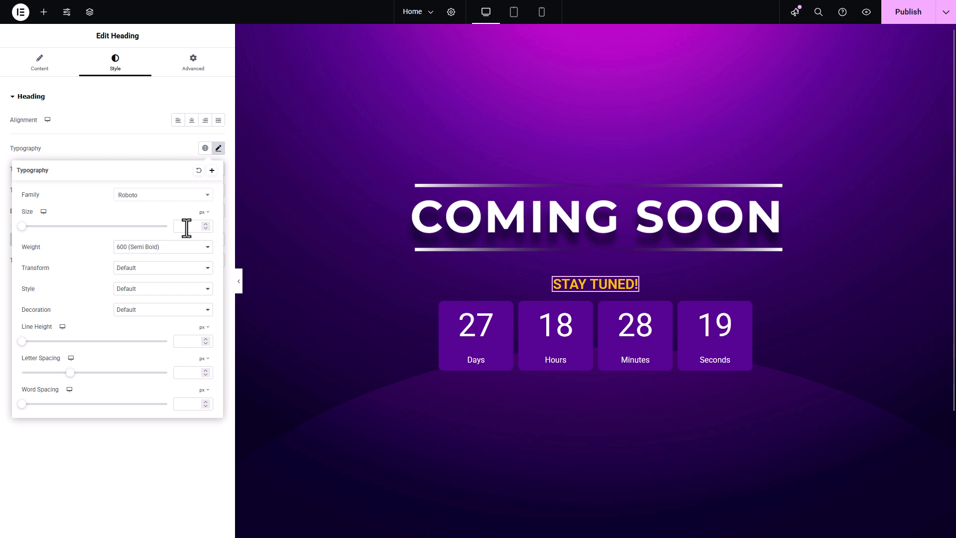
type("24")
left_click(192, 372)
type("3")
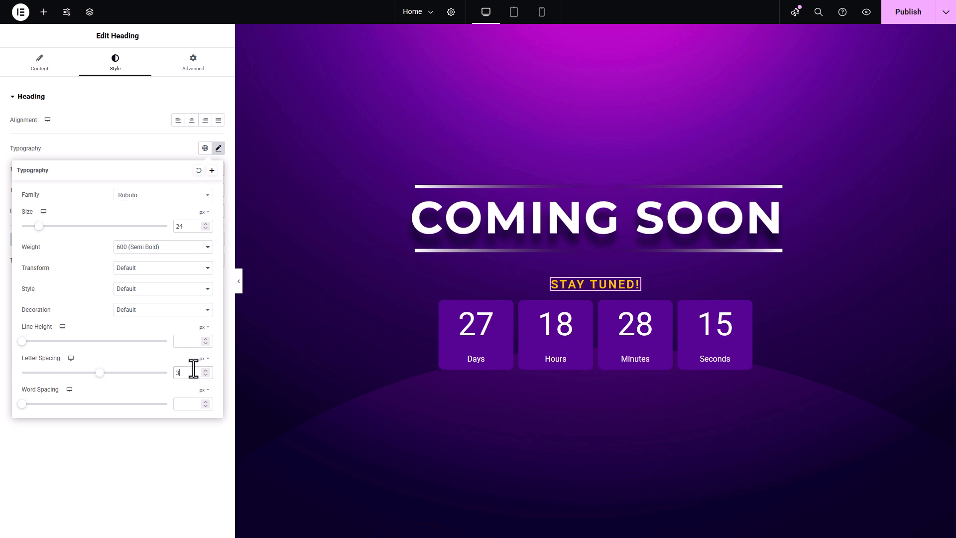
left_click(170, 269)
left_click(160, 292)
left_click(159, 288)
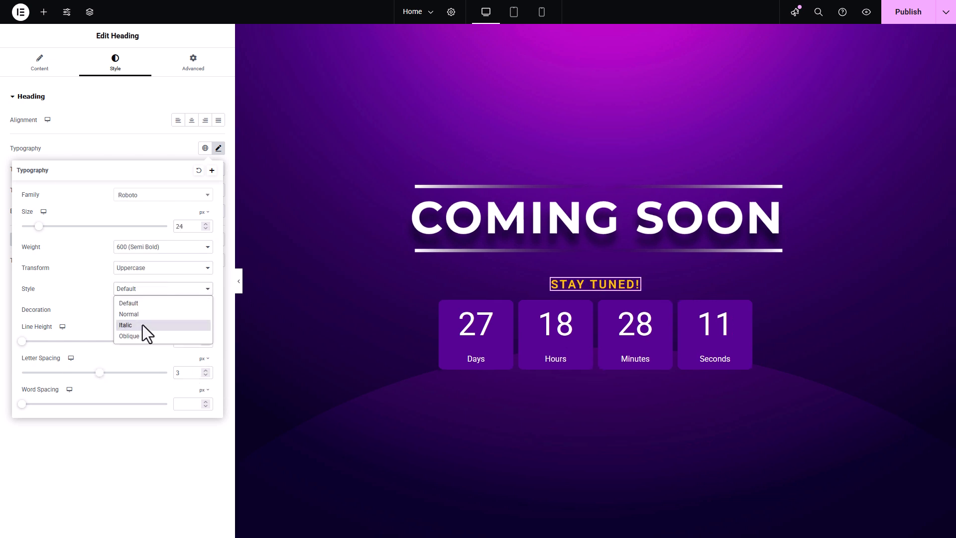
left_click(141, 325)
left_click(234, 242)
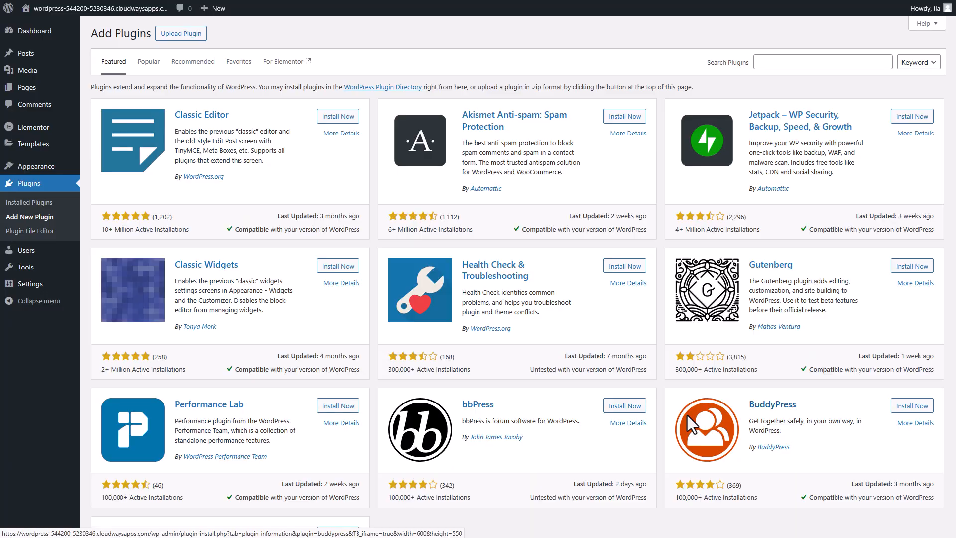
On the Add Plugins page, search for "popup maker", then install and activate the Popup Maker plugin.
left_click(788, 67)
type("p")
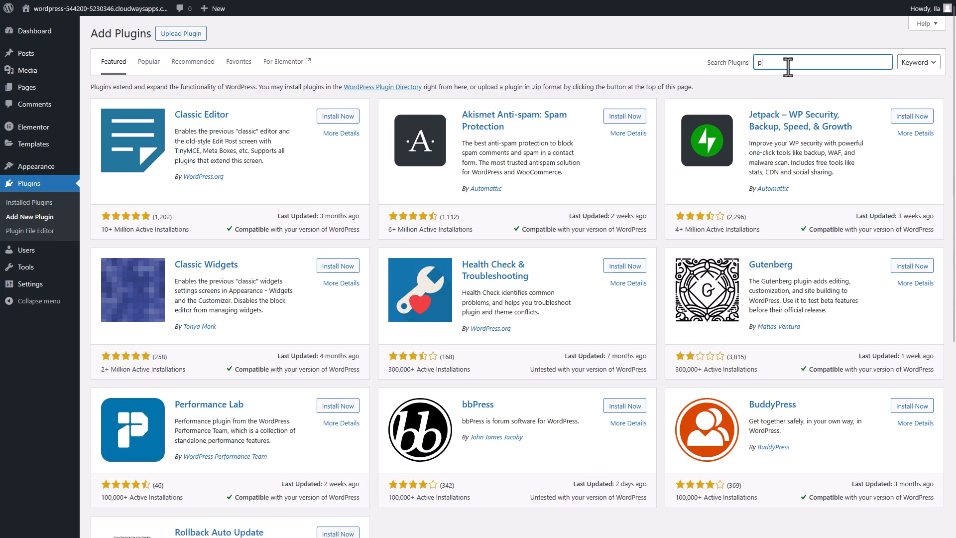
type("opup maker")
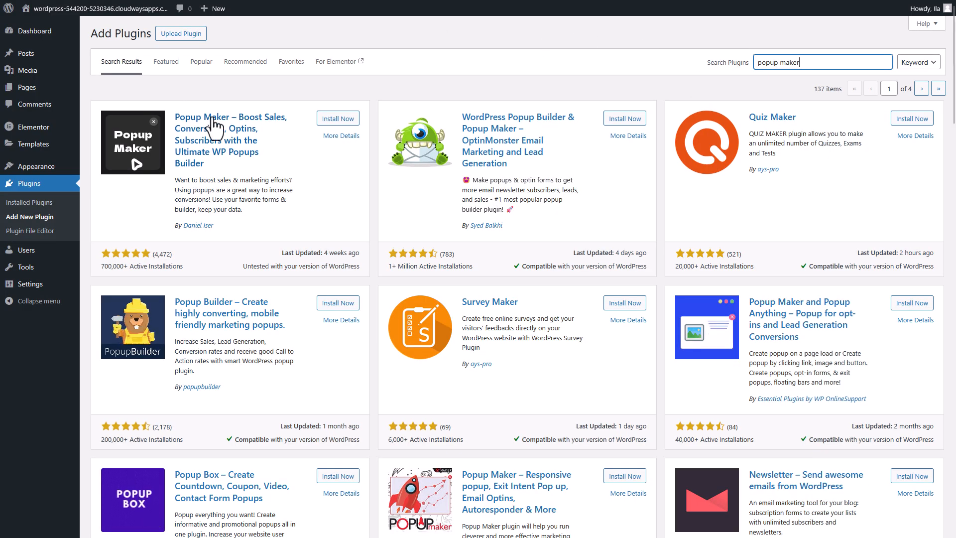
left_click(336, 121)
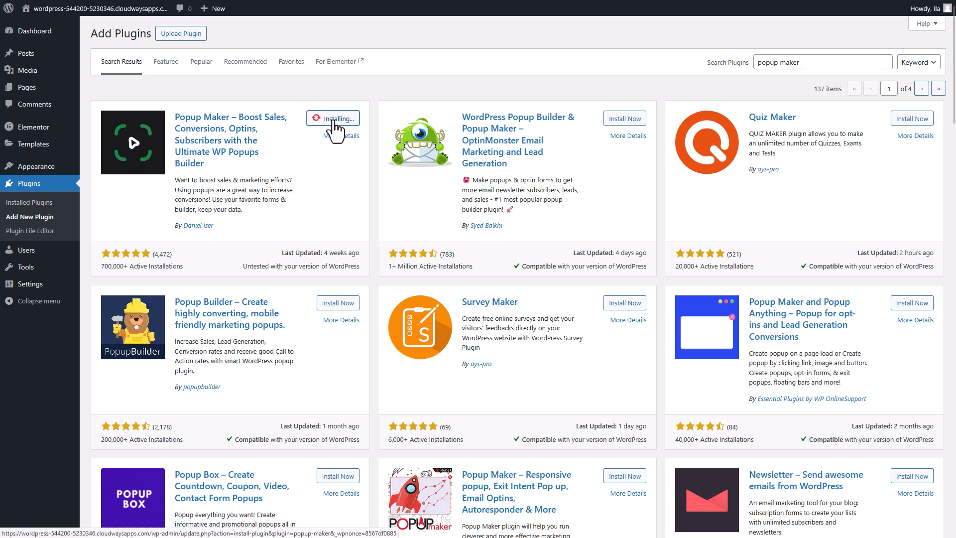
left_click(336, 119)
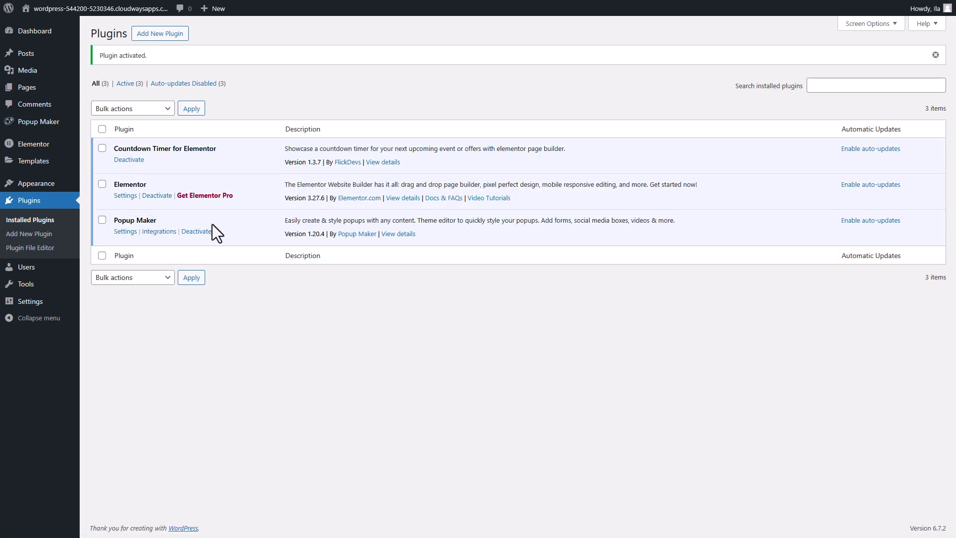
Create a new popup in Popup Maker with "Launch Website" as both its name and its title.
mouse_move(60, 132)
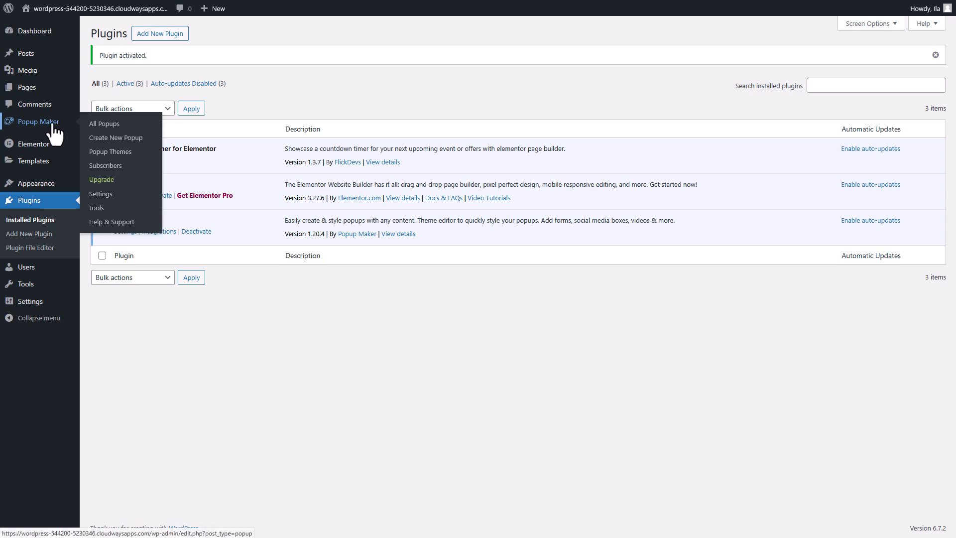
left_click(54, 132)
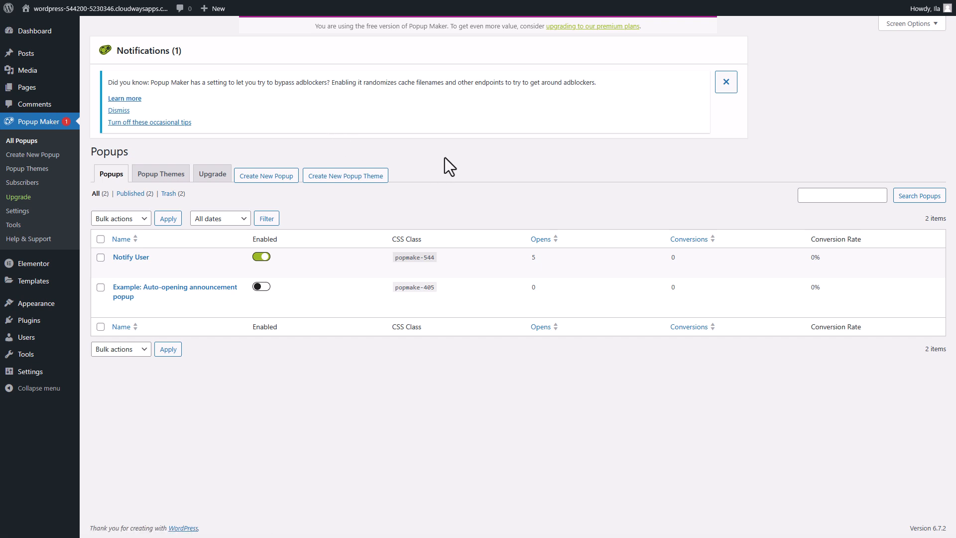
left_click(284, 177)
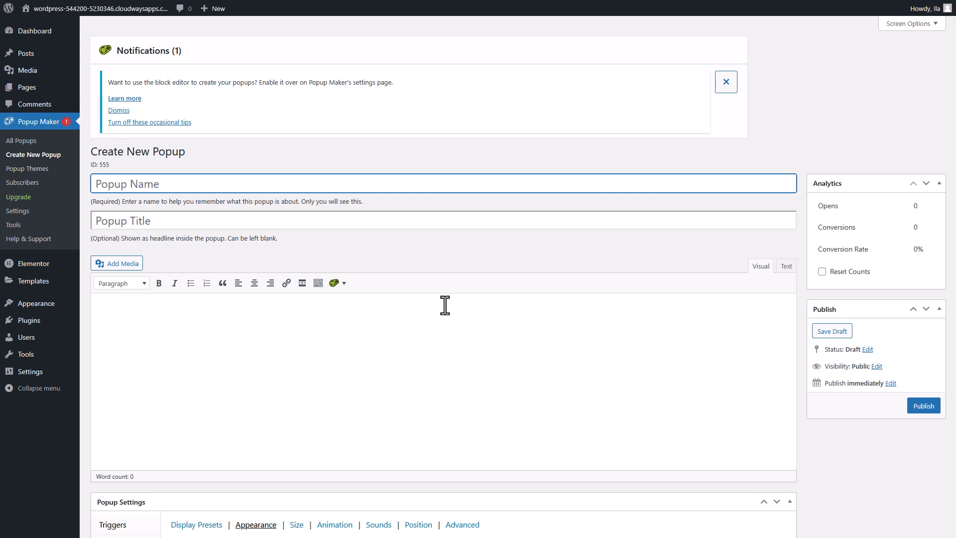
type("Launch Website")
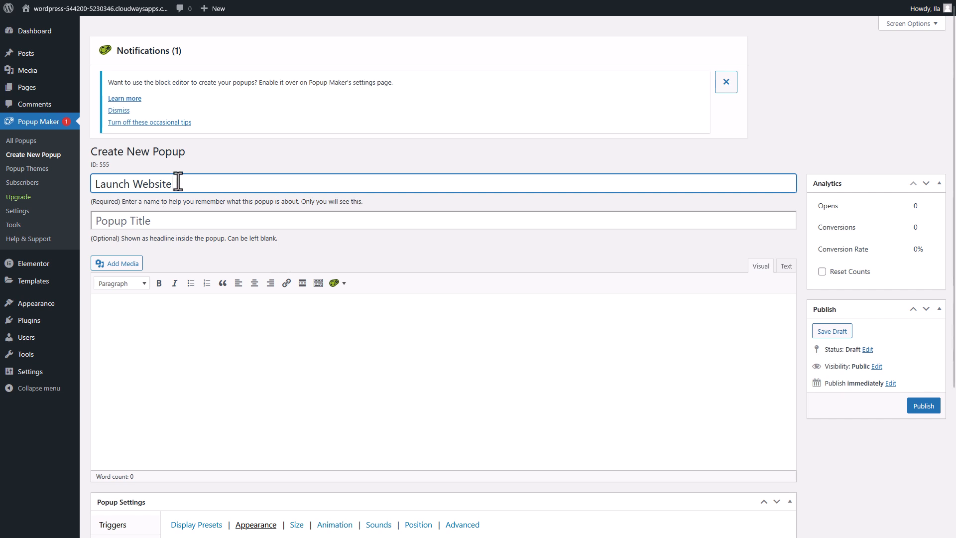
left_click_drag(176, 184, 35, 201)
key("ctrl+c")
left_click(134, 227)
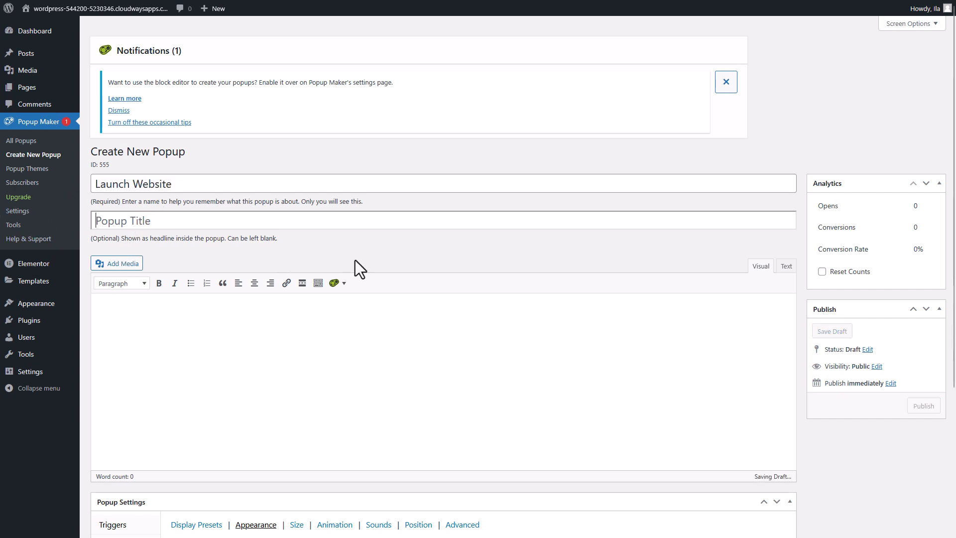
key("ctrl+v")
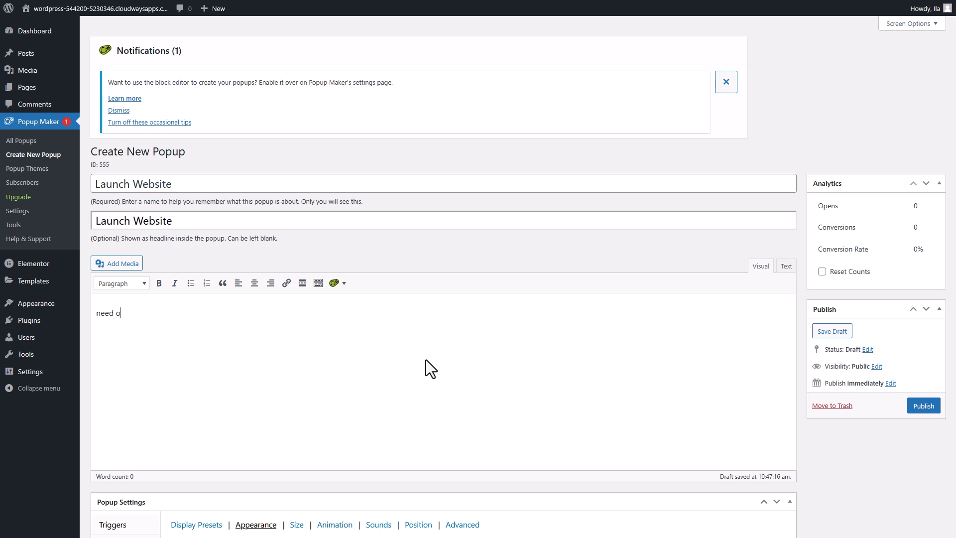
Write "need to show form here" as the popup's content and publish the popup.
key("BackSpace")
type("to show form here")
left_click(924, 410)
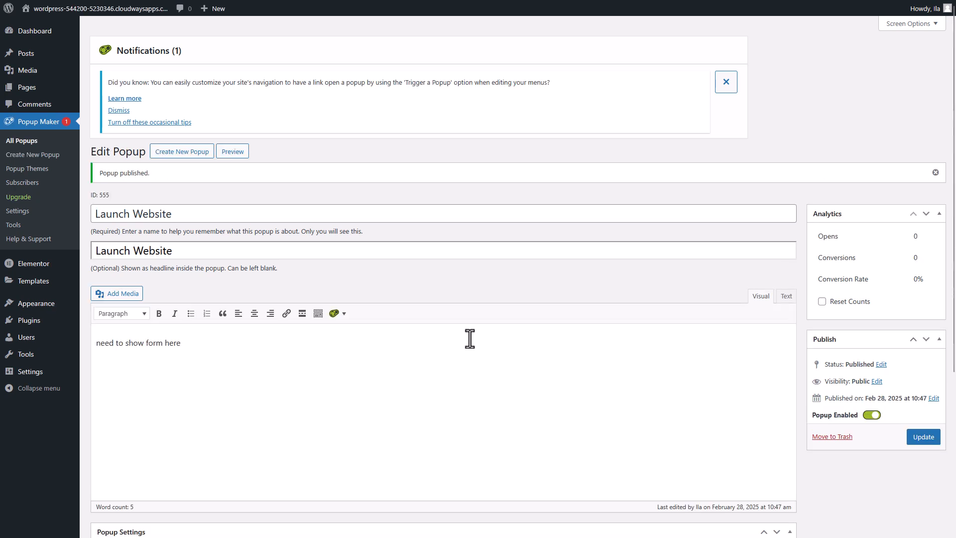
Copy the Launch Website popup's CSS class popmake-555 into the NOTIFY ME! image's CSS Classes and publish the page.
left_click(42, 144)
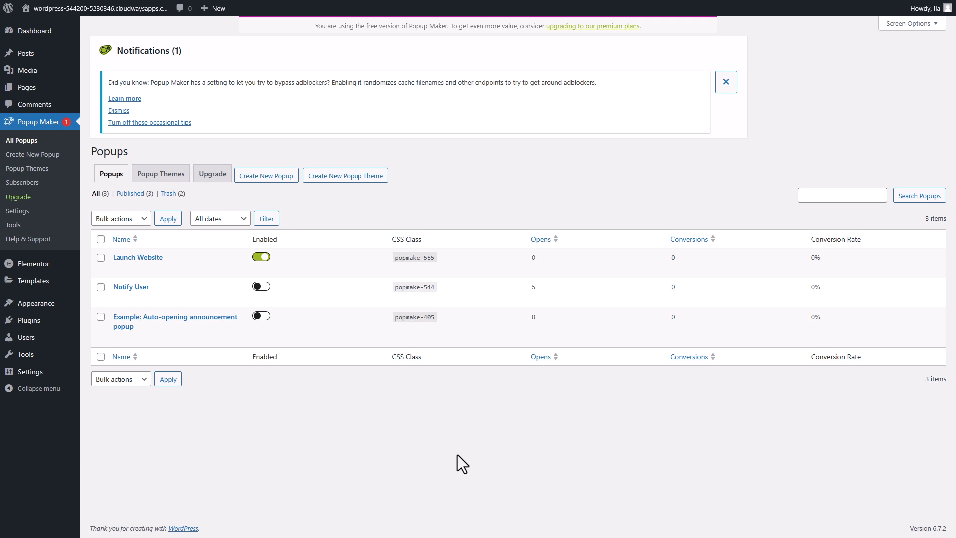
mouse_move(111, 264)
left_click_drag(413, 259, 436, 258)
key("ctrl+c")
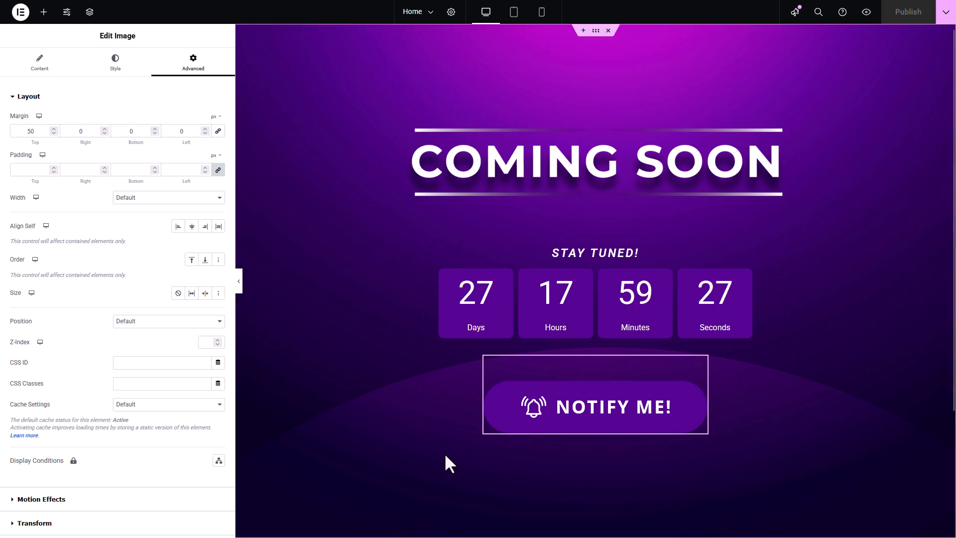
mouse_move(701, 365)
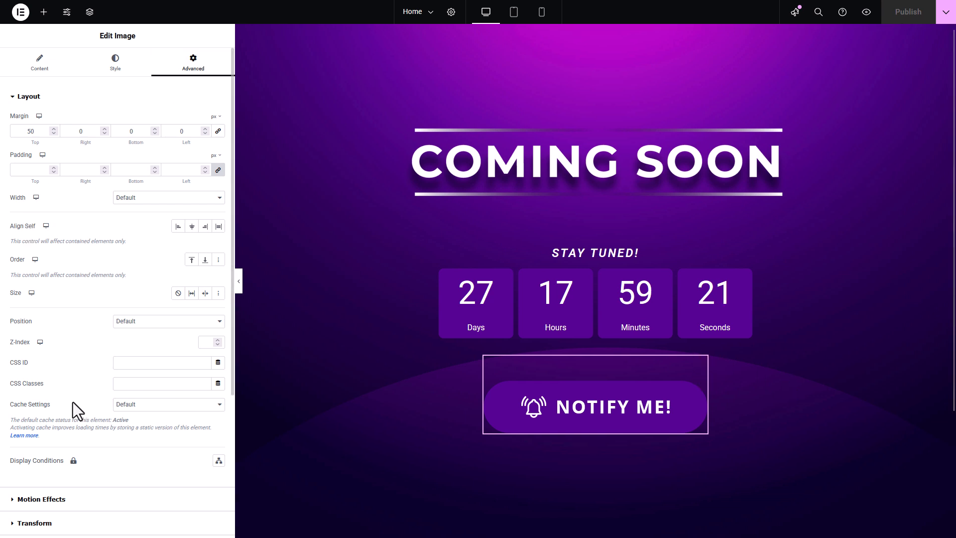
left_click(138, 383)
key("ctrl+v")
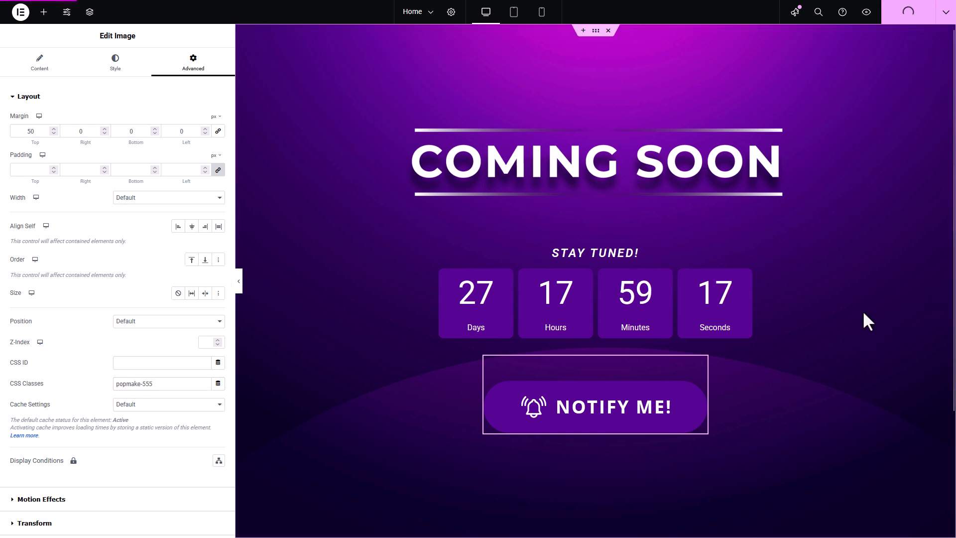
key("ctrl+s")
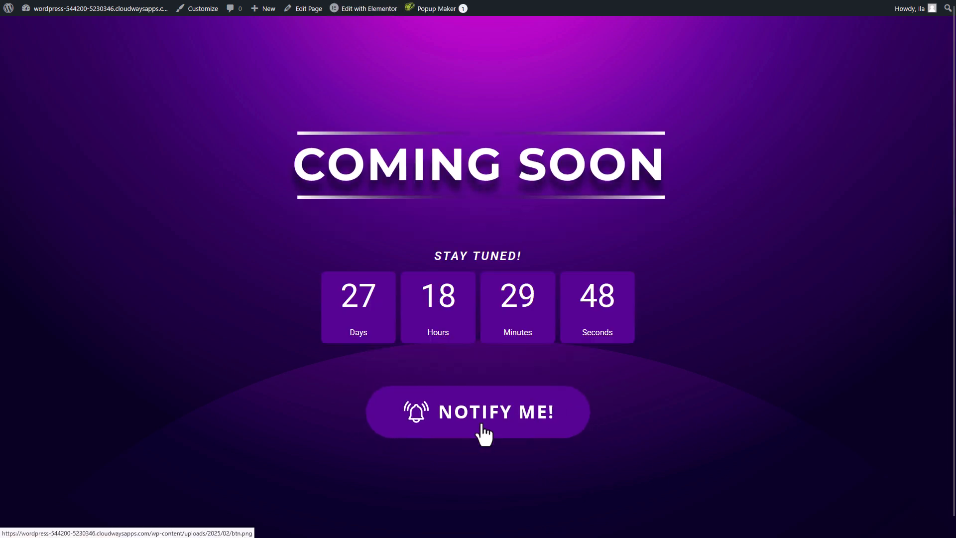
Test the NOTIFY ME! button on the live page and close the popup it opens.
left_click(481, 426)
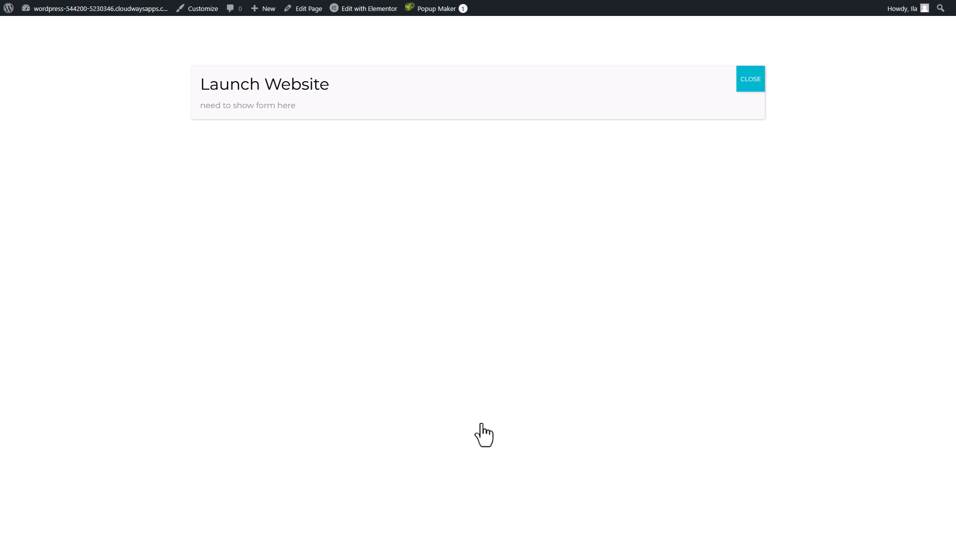
left_click(750, 80)
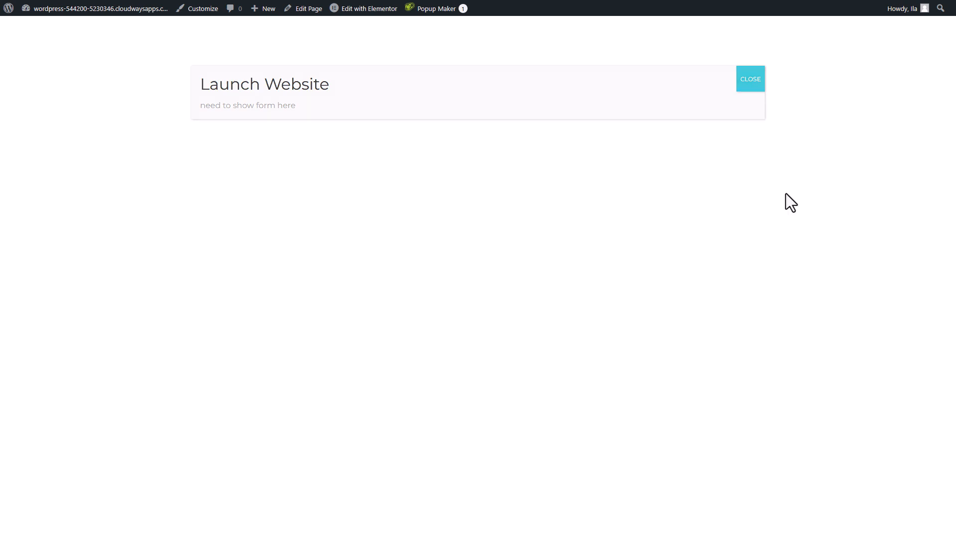
Open the Launch Website popup for editing and apply the Center Popup display preset.
key("ctrl+Tab")
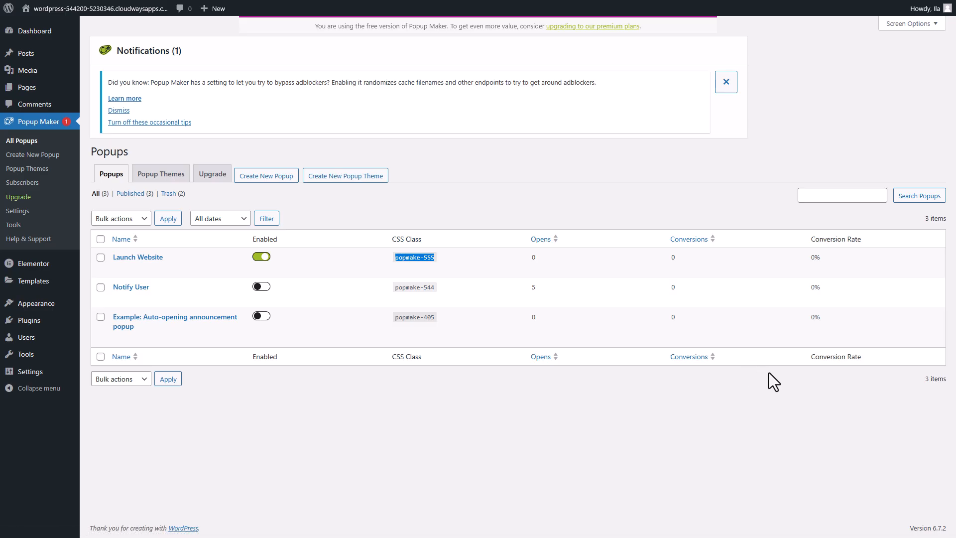
left_click(143, 270)
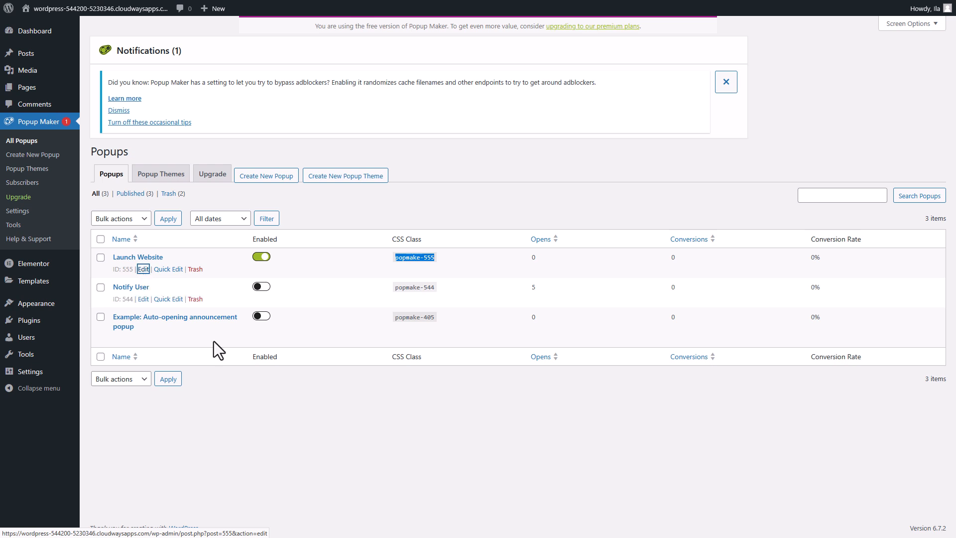
scroll(479, 399, "down", 3)
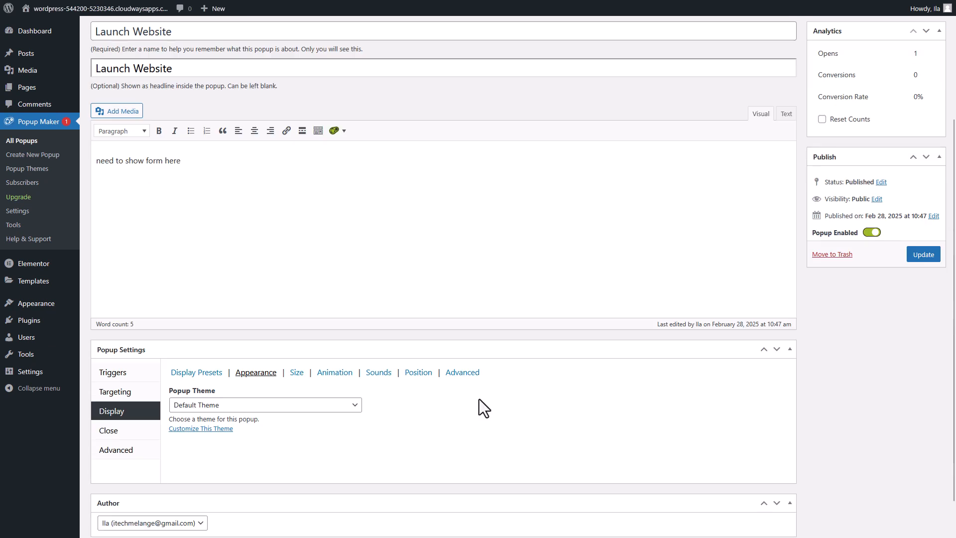
scroll(479, 399, "down", 1)
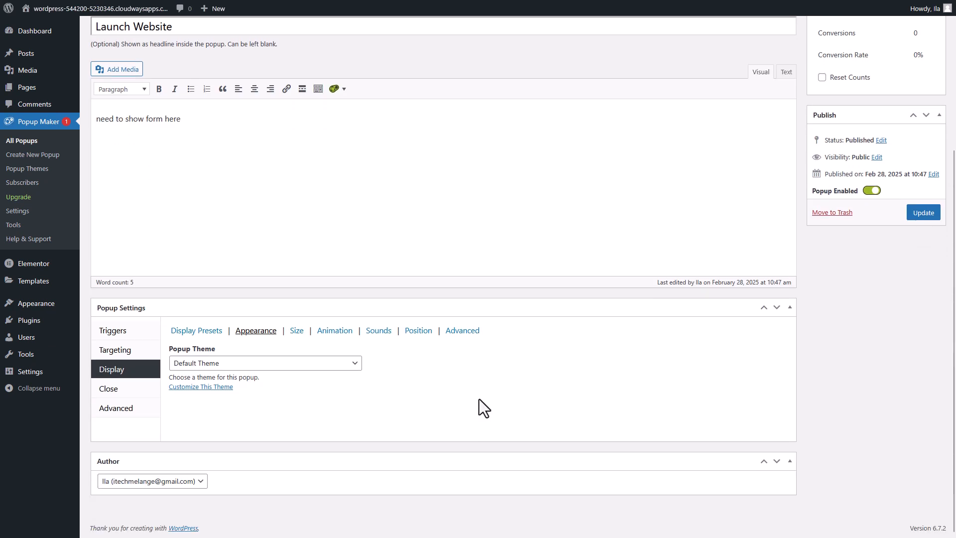
left_click(203, 331)
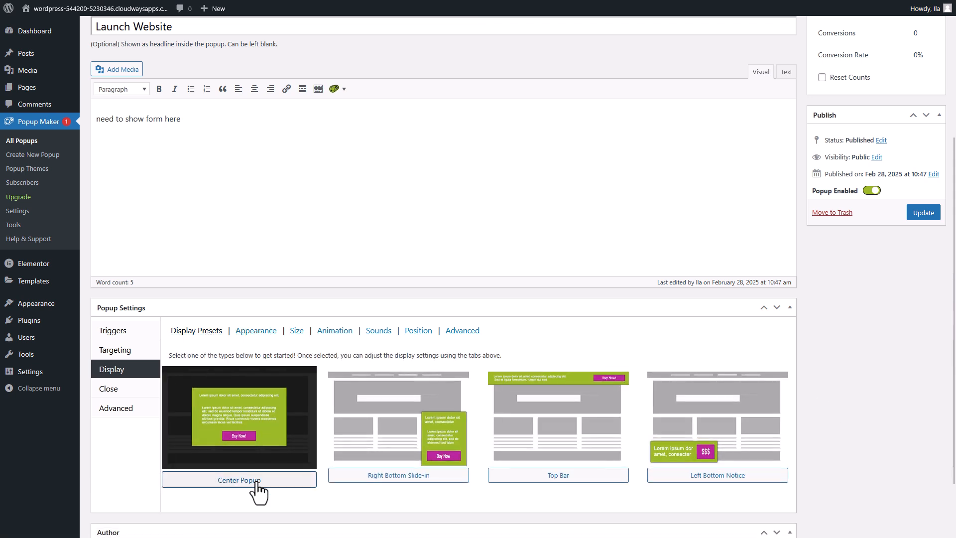
left_click(261, 446)
scroll(258, 444, "down", 4)
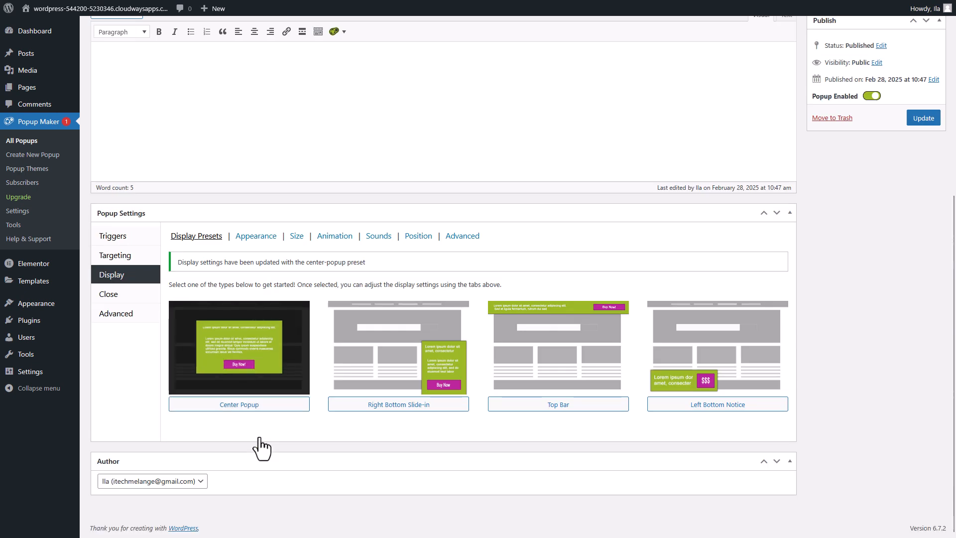
Set the popup's theme to Light Box and its size to Small - 40%.
left_click(263, 238)
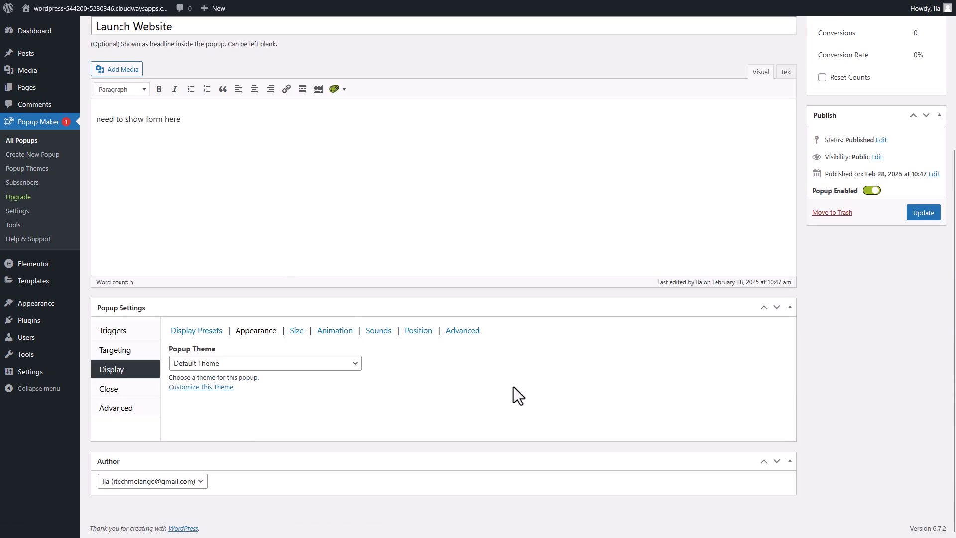
left_click(342, 366)
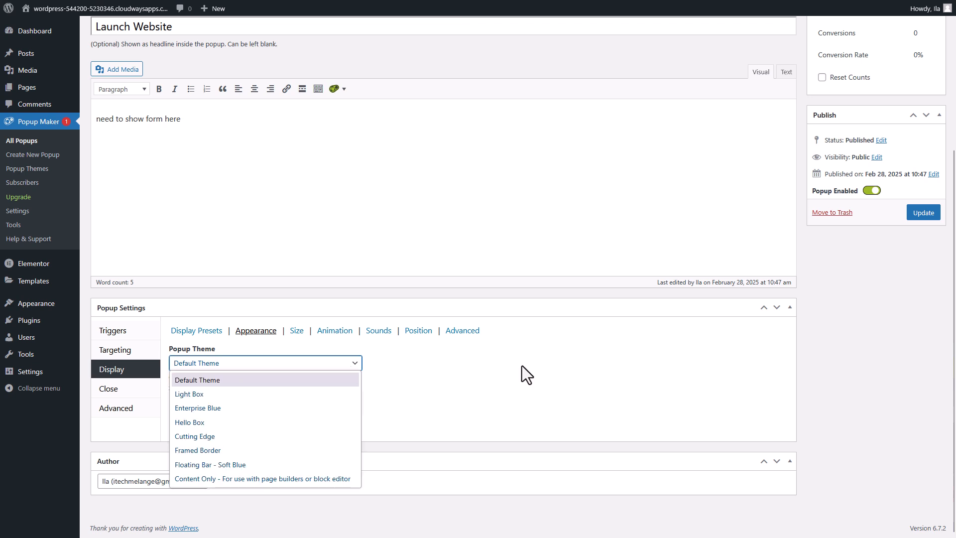
left_click(205, 396)
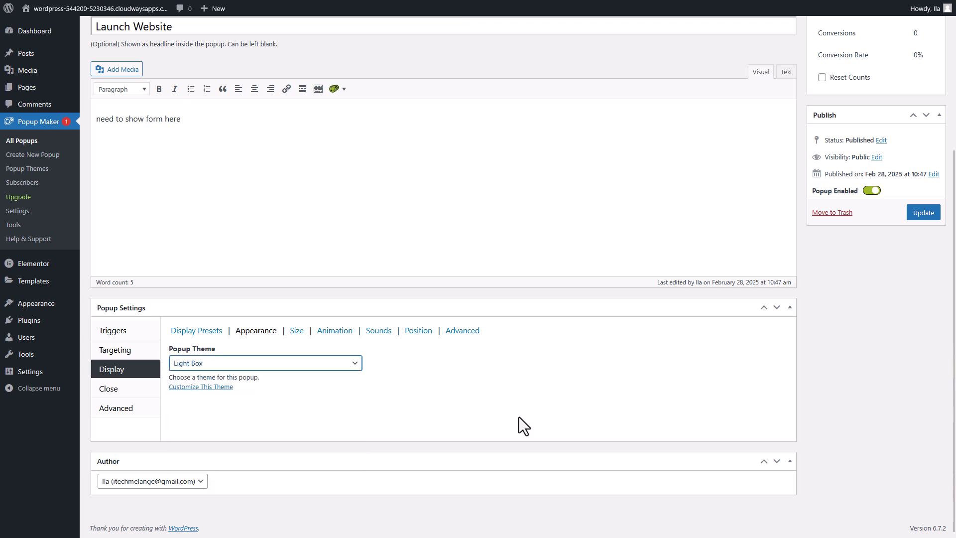
left_click(297, 332)
scroll(613, 379, "down", 1)
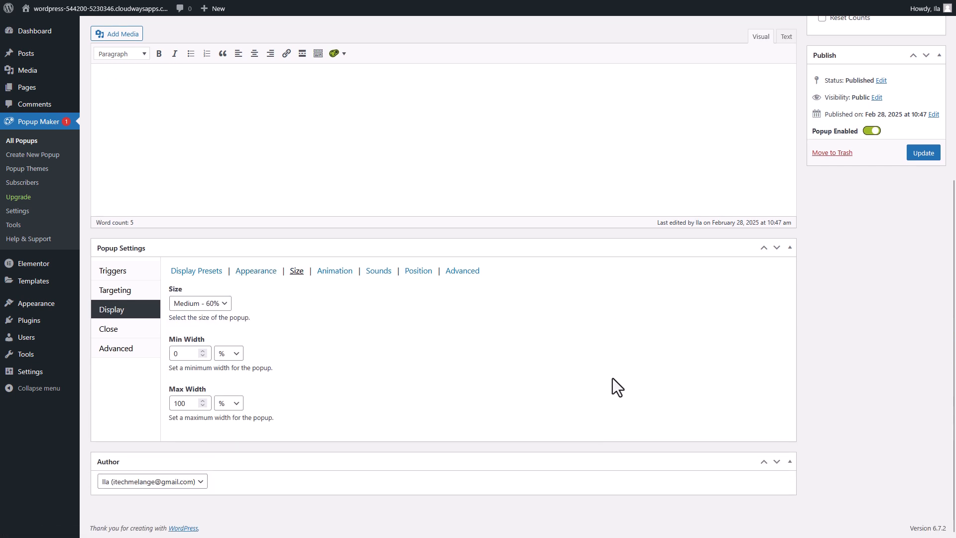
left_click(224, 301)
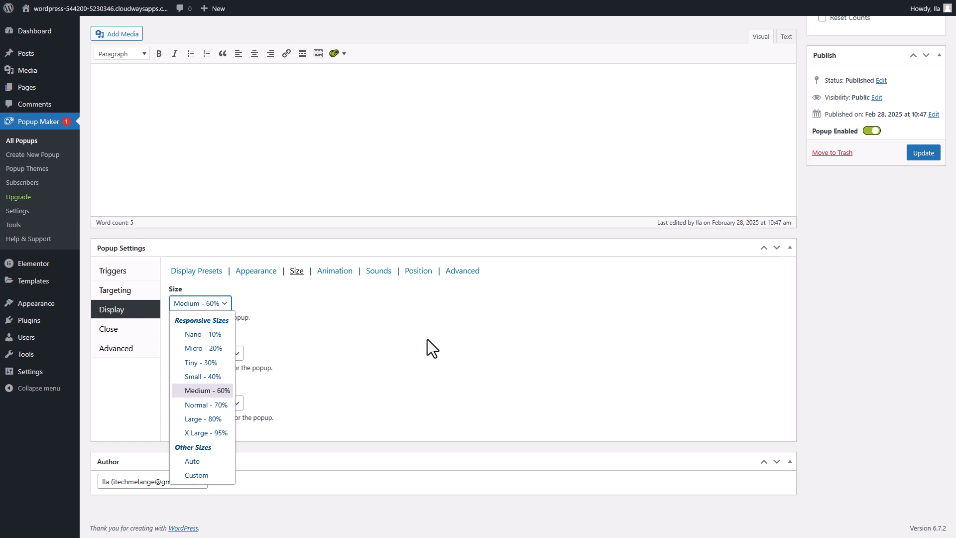
left_click(219, 380)
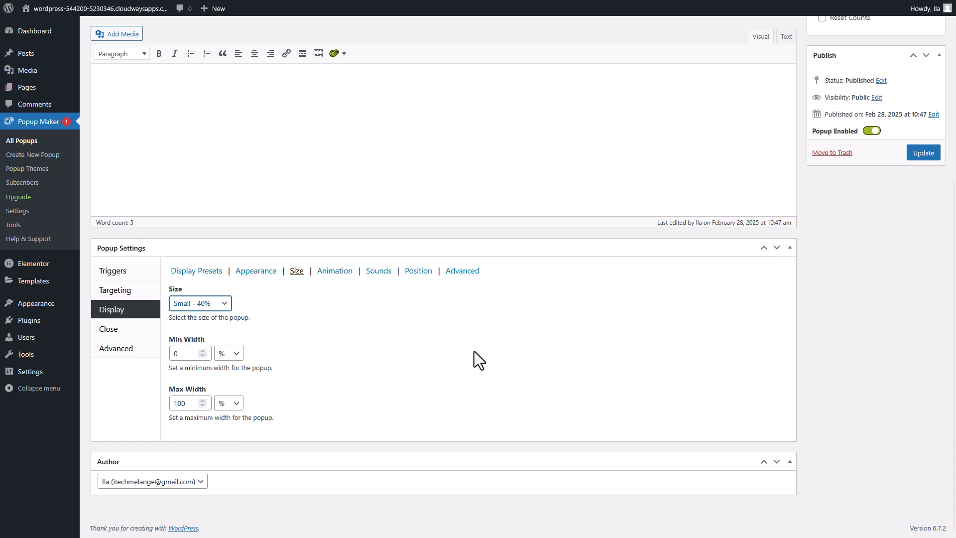
Review the popup's close settings, update the popup and test it with the NOTIFY ME! button on the live page.
left_click(139, 330)
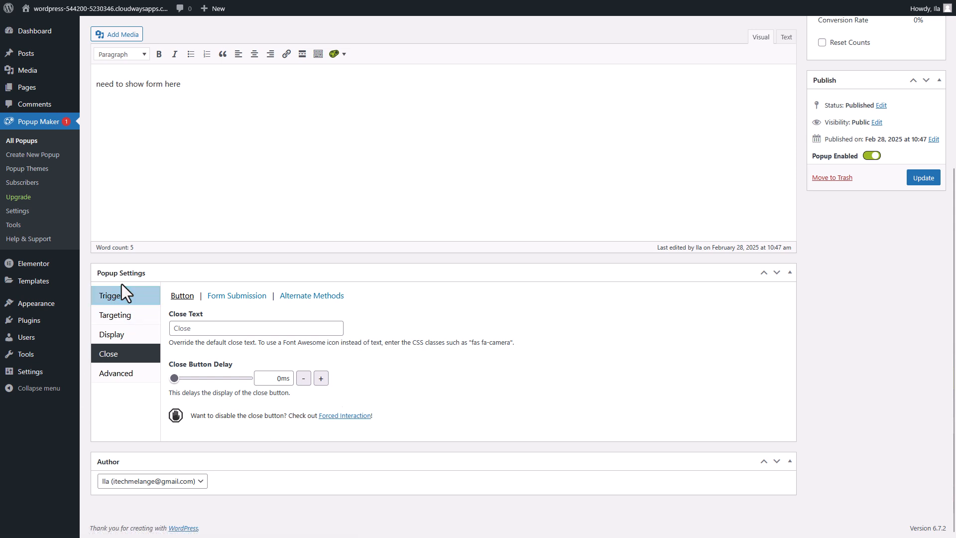
left_click(927, 181)
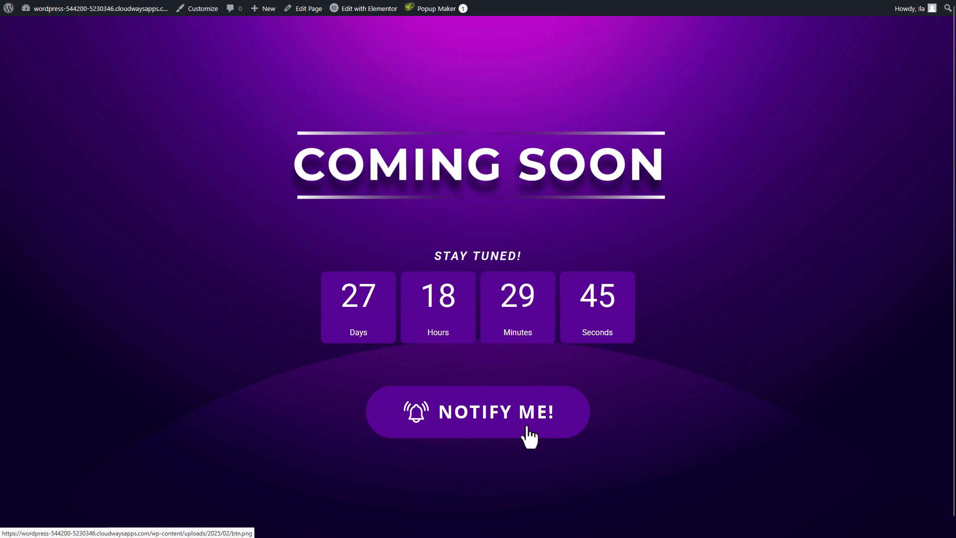
left_click(528, 434)
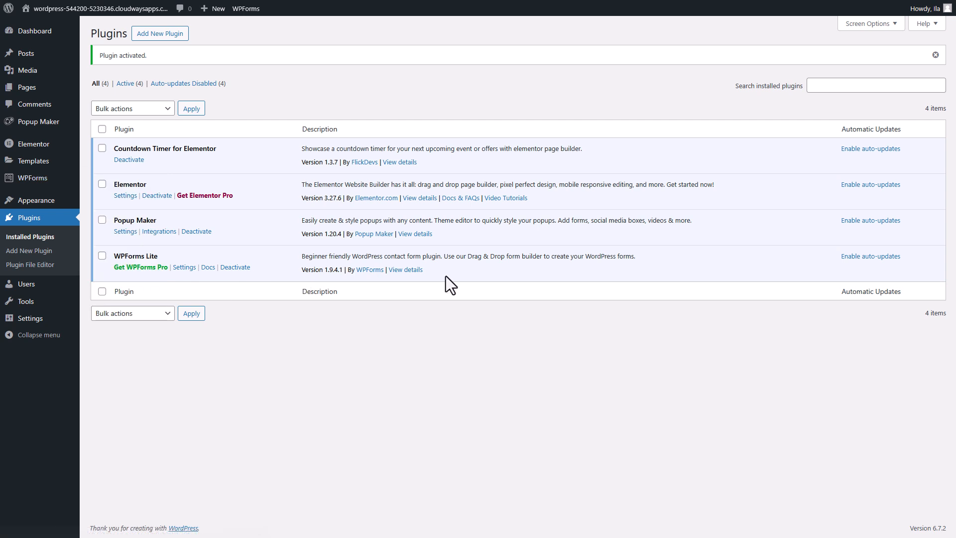
Create a new WPForms form from the Newsletter Signup Form template.
left_click(36, 182)
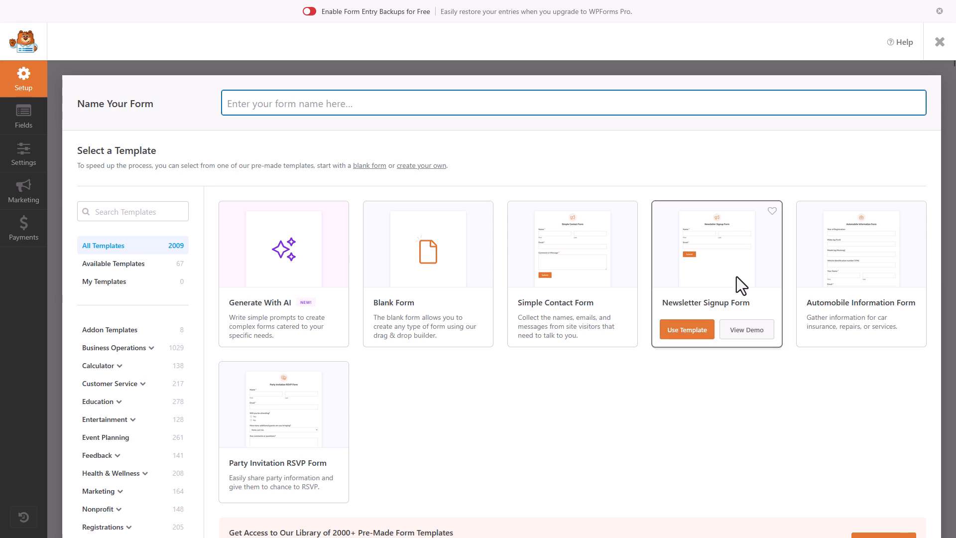
left_click(736, 277)
left_click(685, 332)
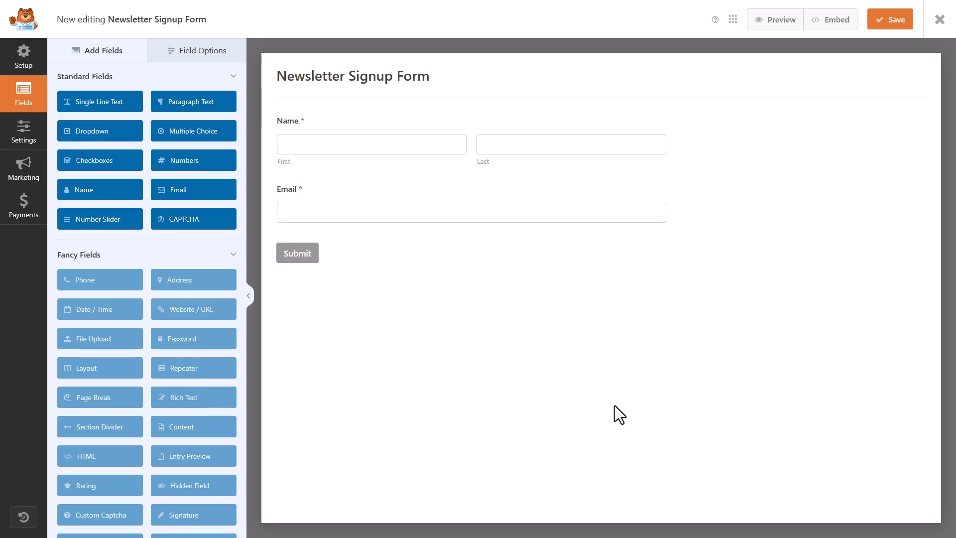
Set the field size of both the Name and Email fields to Large.
left_click(324, 128)
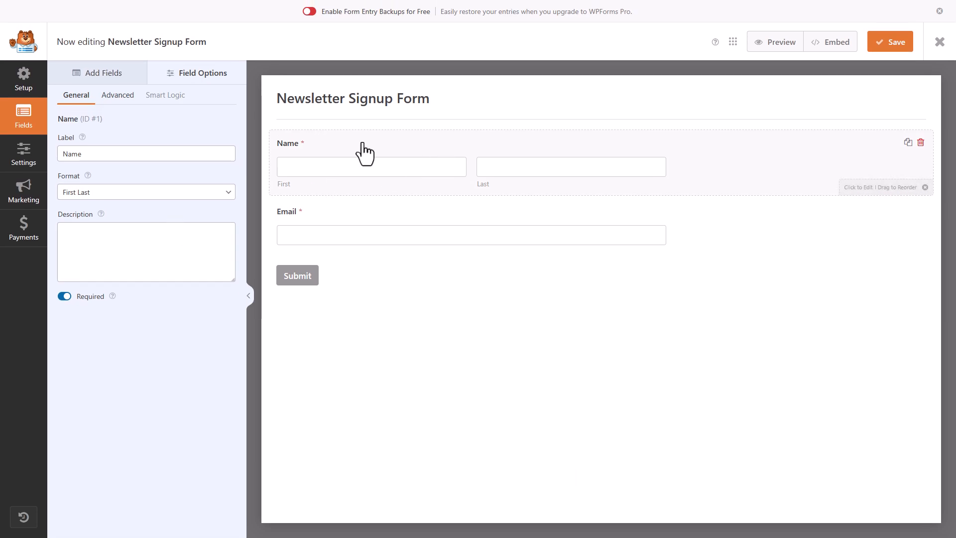
left_click(117, 95)
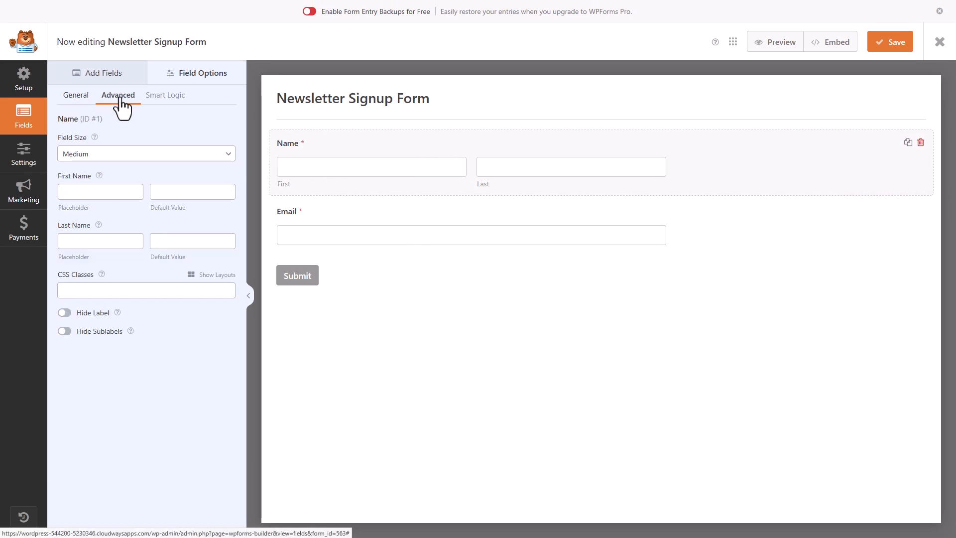
left_click(106, 154)
left_click(83, 200)
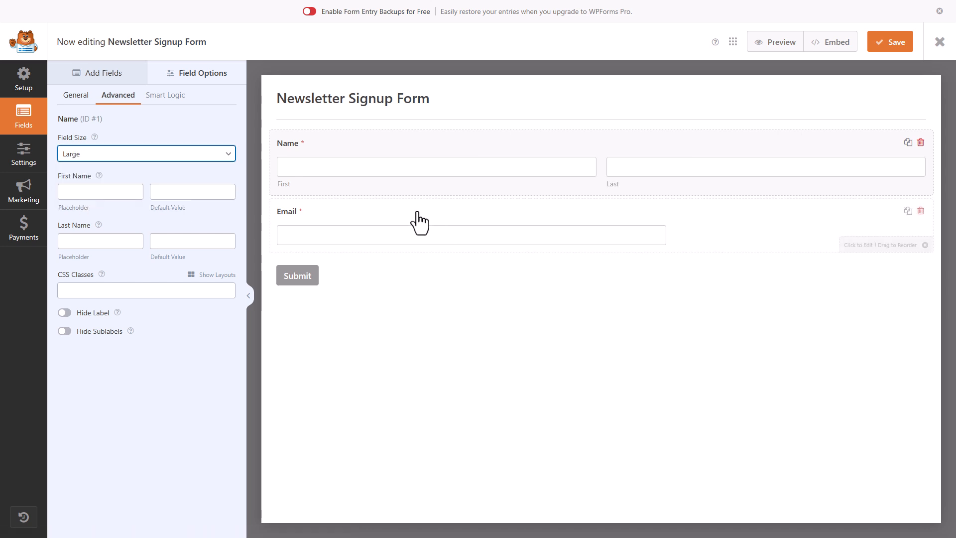
left_click(412, 222)
left_click(117, 96)
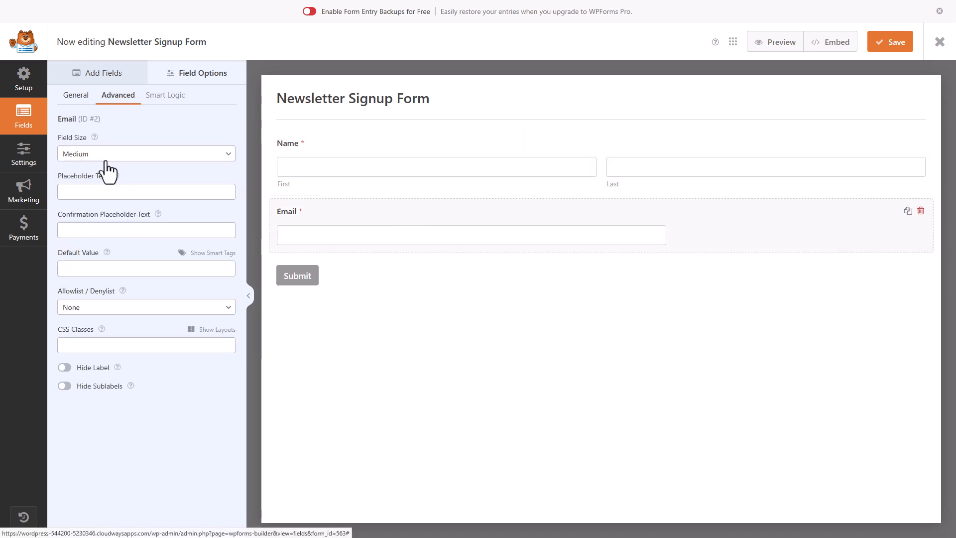
left_click(106, 156)
left_click(79, 199)
Change the Name field's format to Simple, save the form and close the form builder.
left_click(399, 159)
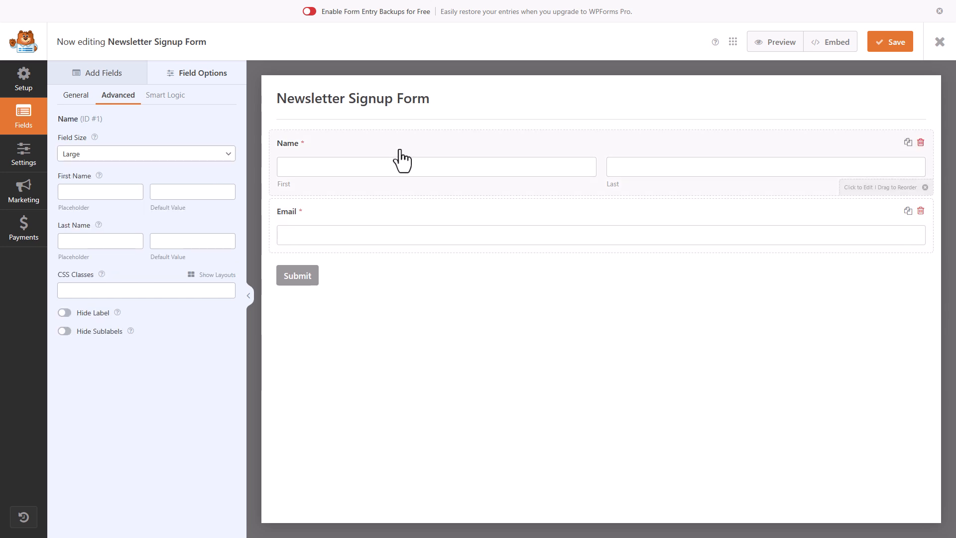
left_click(77, 100)
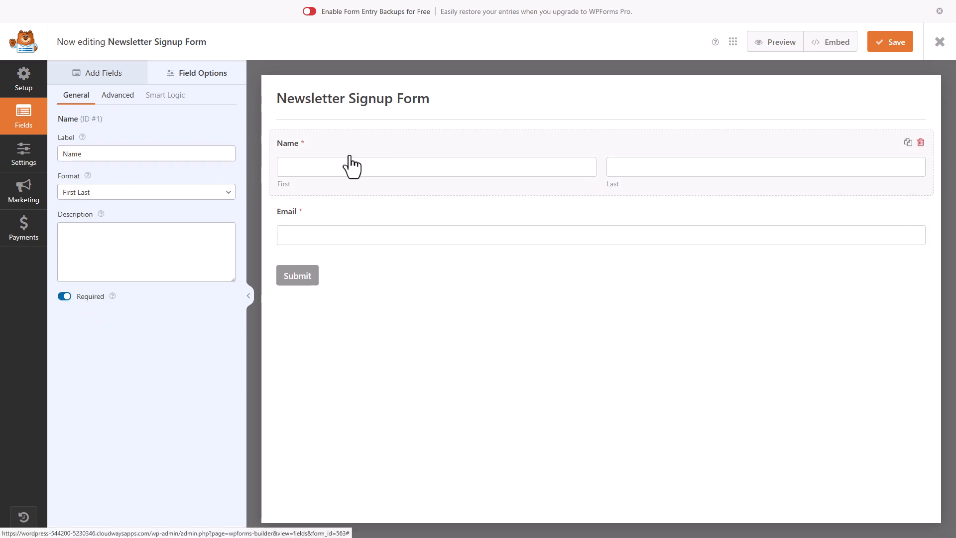
left_click(192, 192)
left_click(108, 213)
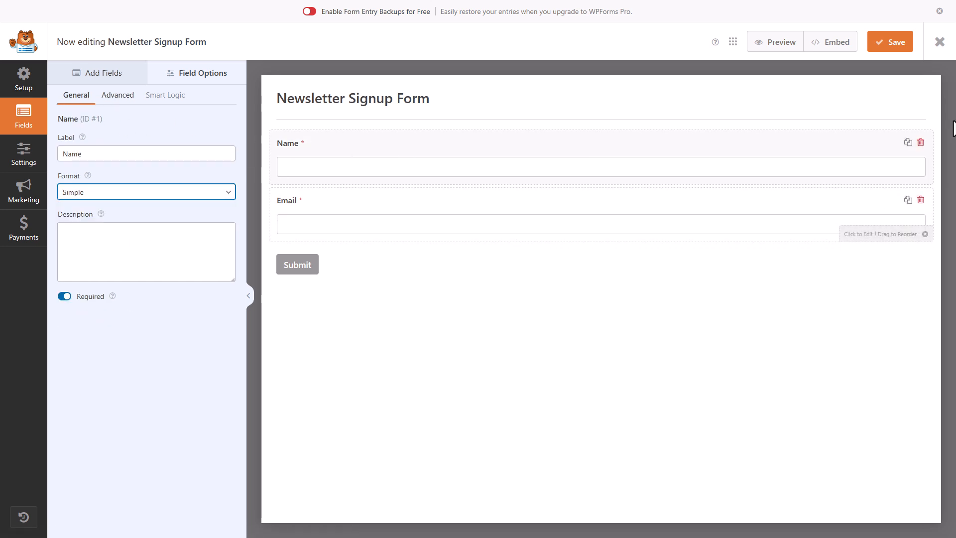
left_click(890, 43)
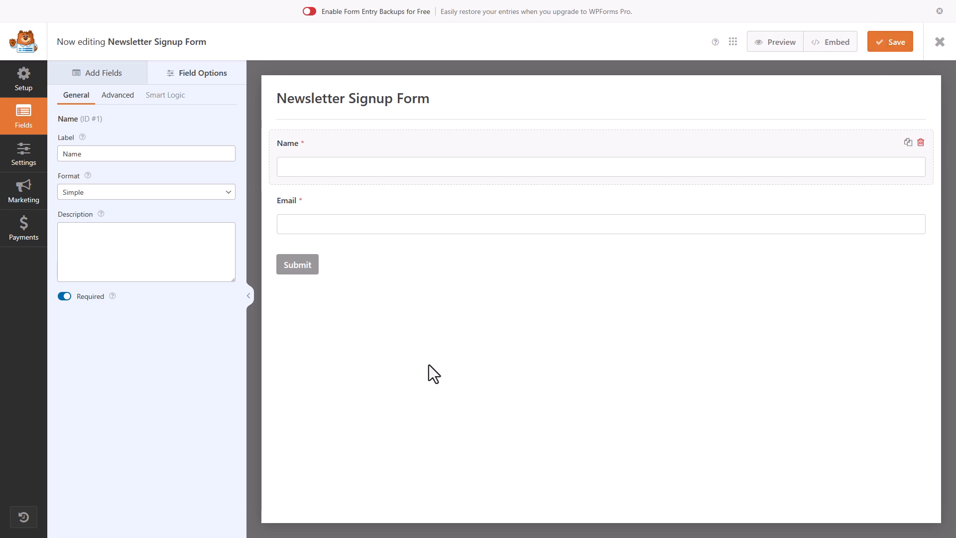
left_click(939, 43)
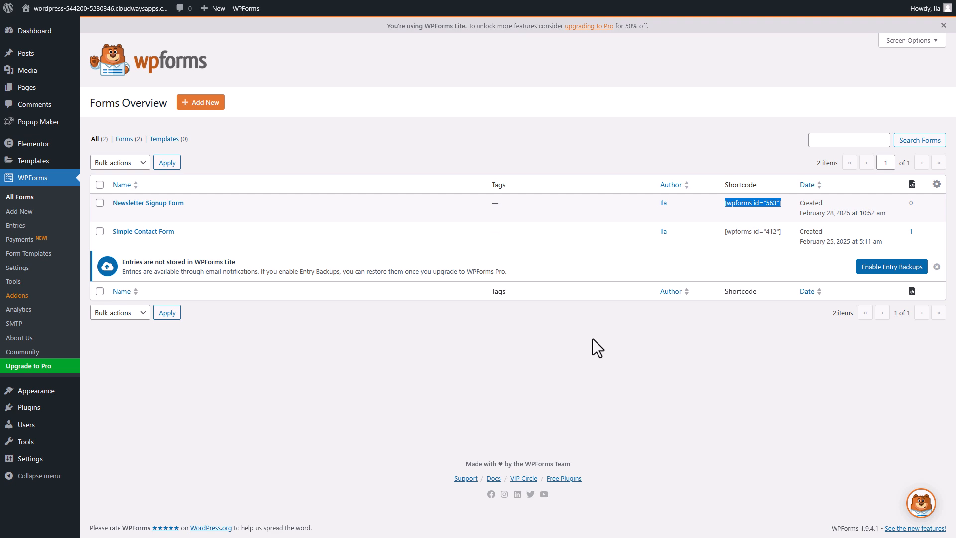
Replace the Launch Website popup's content with the Newsletter Signup Form shortcode [wpforms id="563"] and update the popup.
right_click(739, 202)
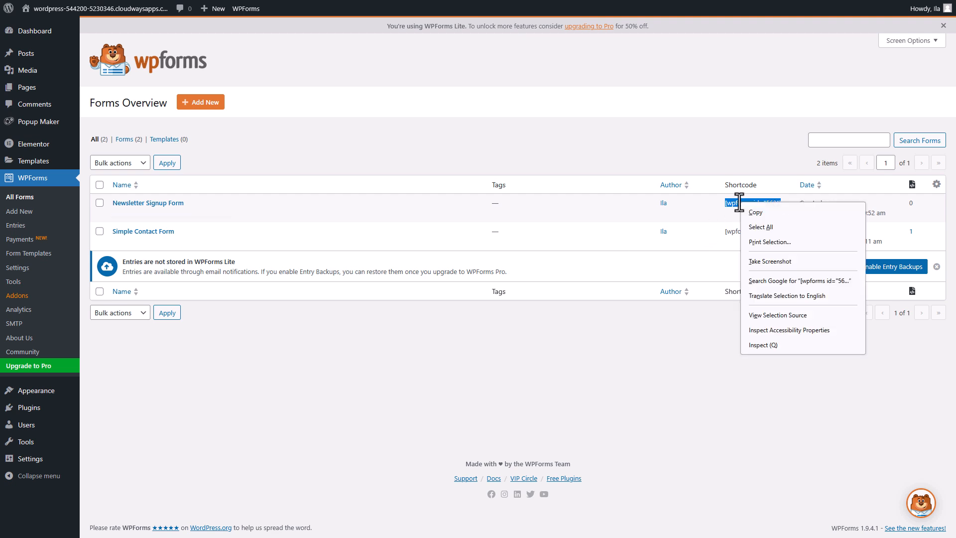
left_click(755, 213)
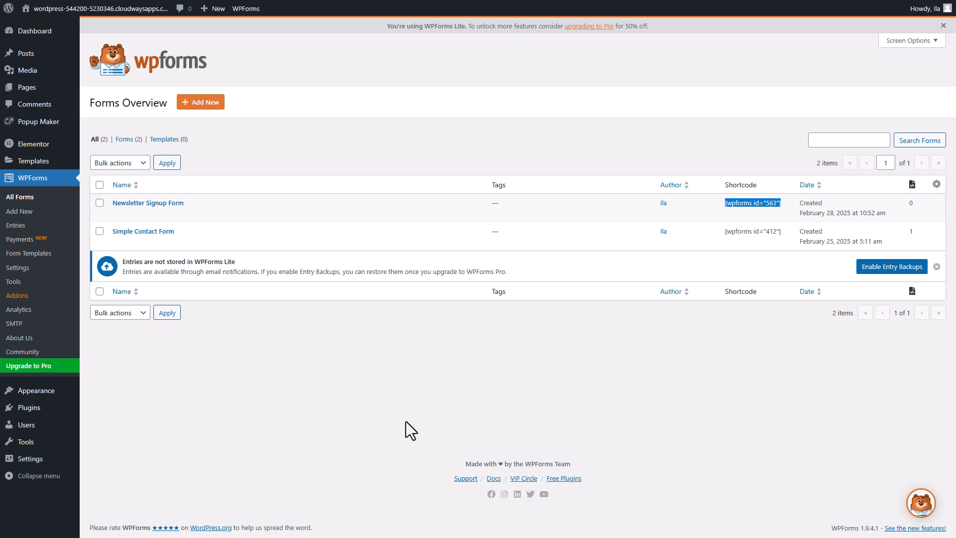
left_click(56, 123)
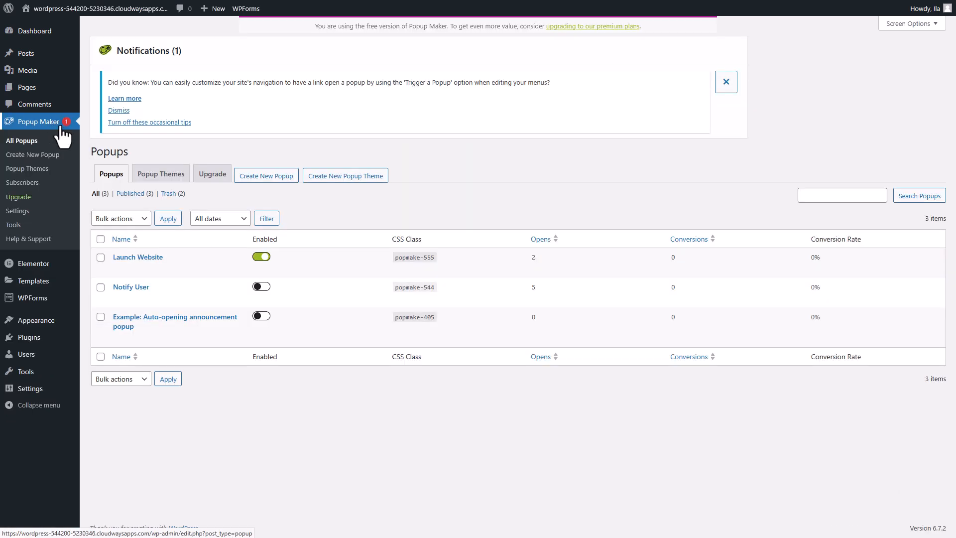
left_click(146, 269)
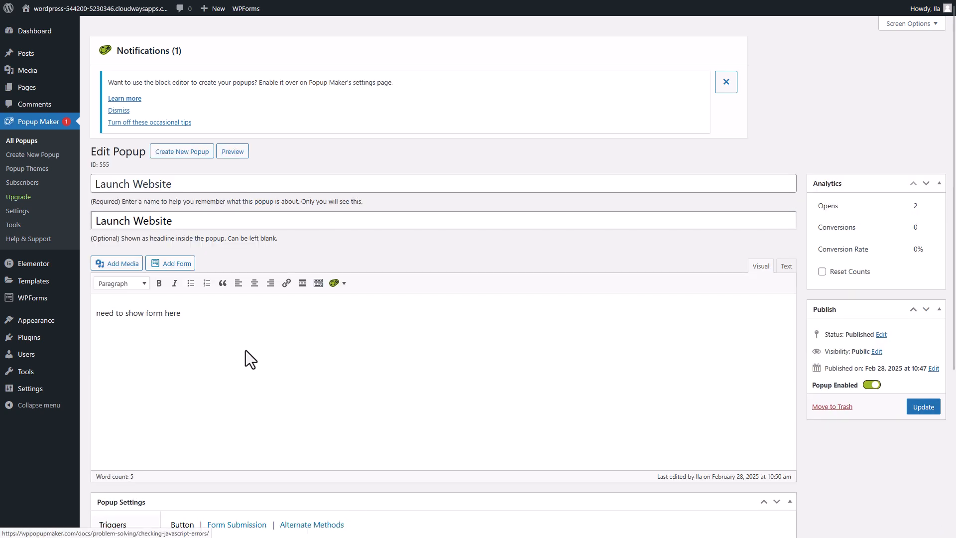
left_click(246, 344)
key("ctrl+a")
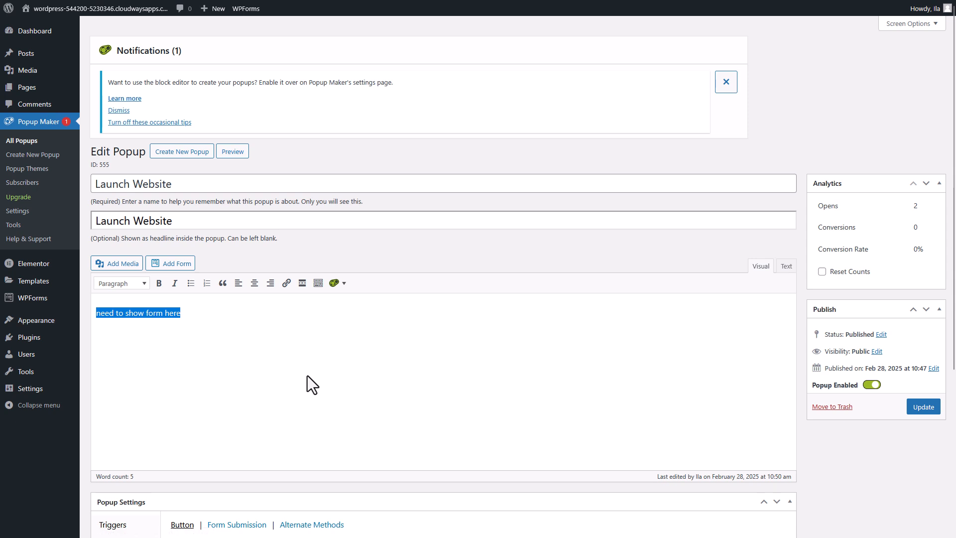
key("BackSpace")
type("[wpforms id=\"563\"]")
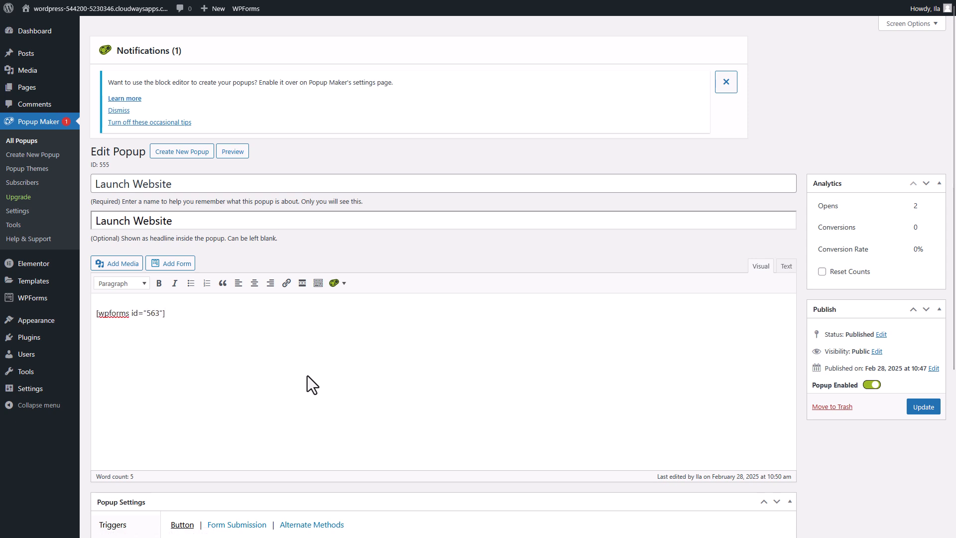
left_click(925, 407)
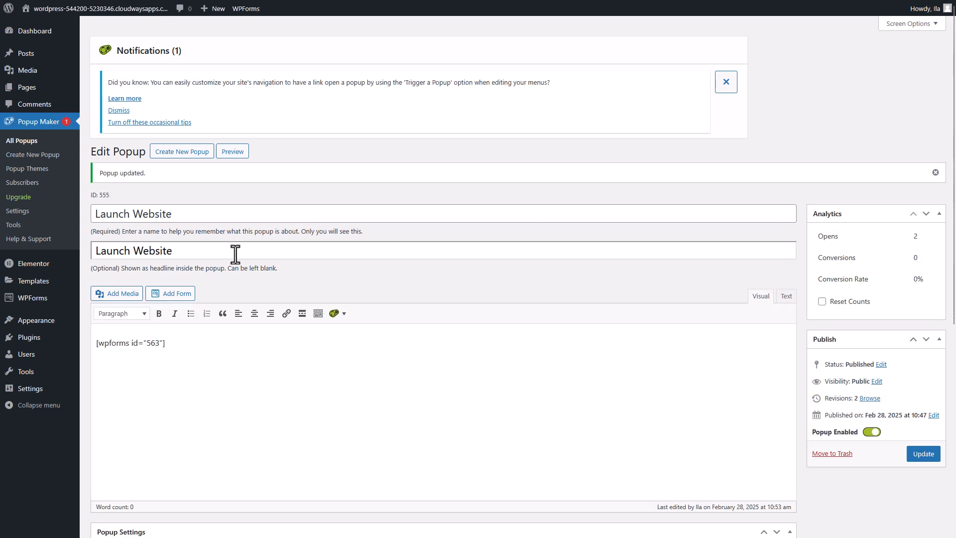
Clear the popup's title, update the popup and test it with the NOTIFY ME! button on the live page.
left_click_drag(202, 252, 58, 249)
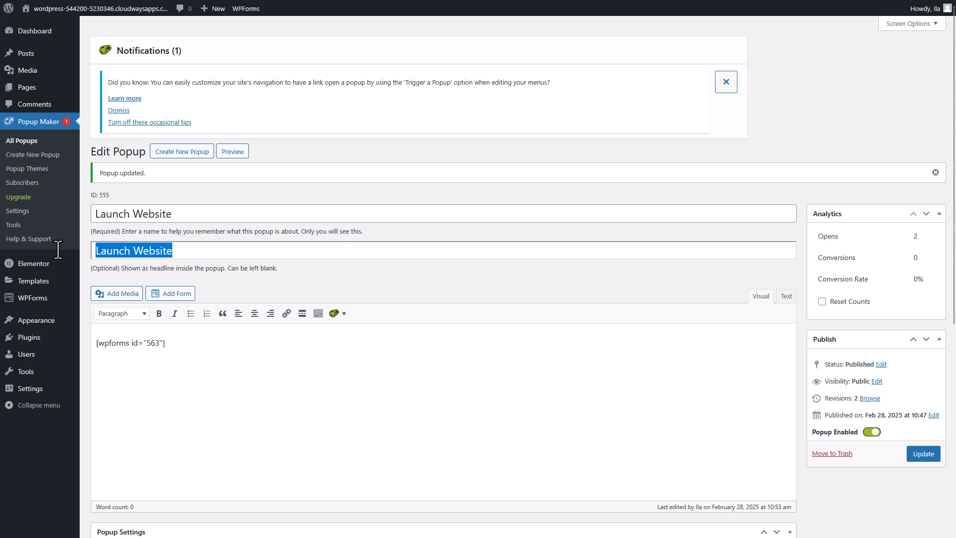
key("BackSpace")
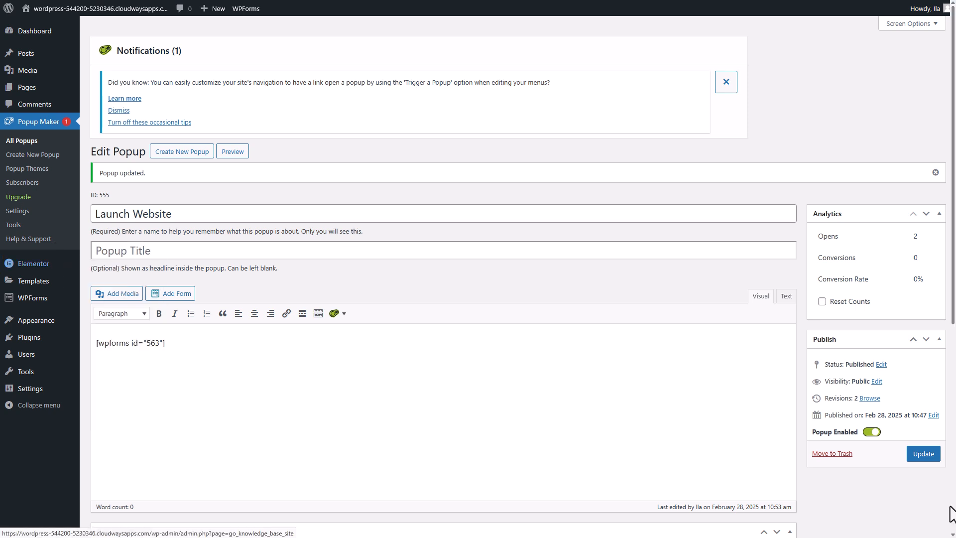
left_click(924, 454)
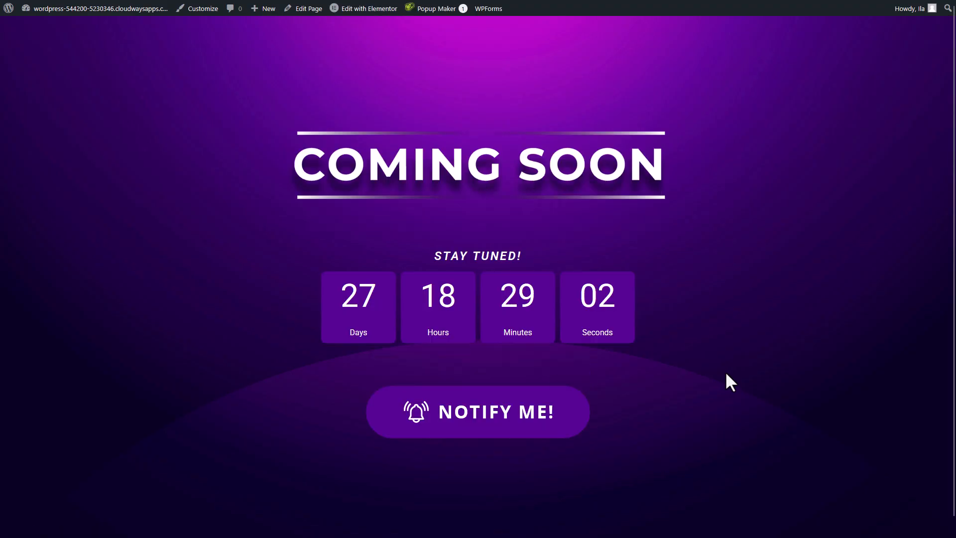
left_click(520, 420)
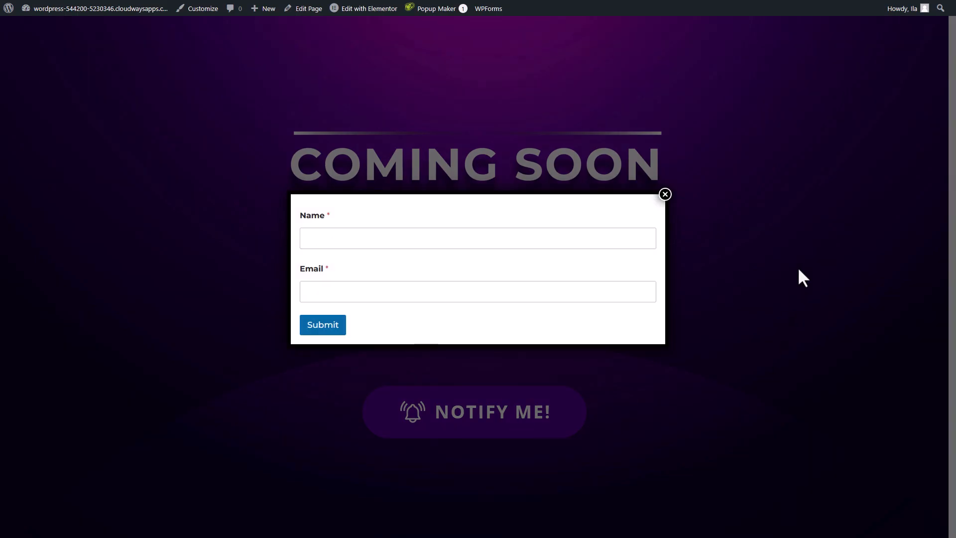